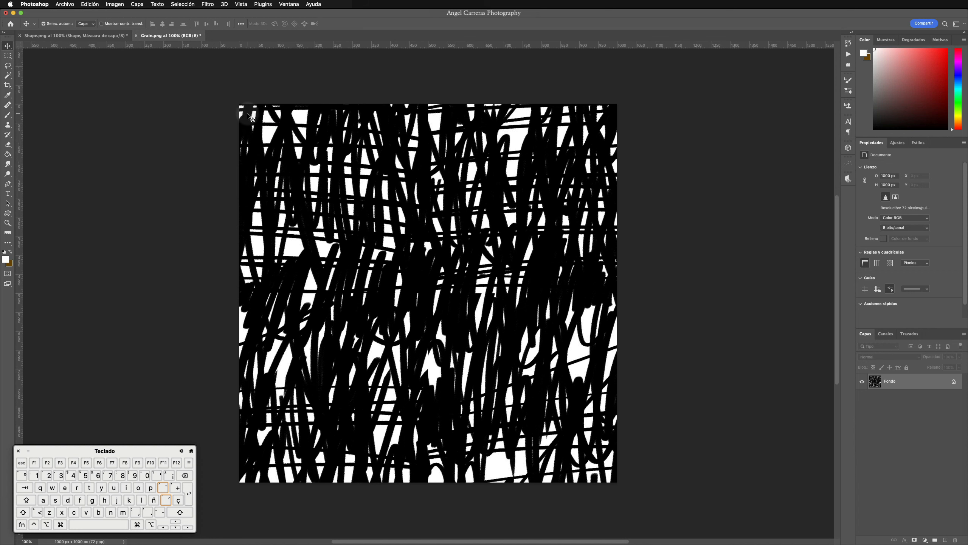
Step: Select the entire Grain.png canvas and copy its scribble texture
{"action": "left_click", "coordinate": [184, 5]}
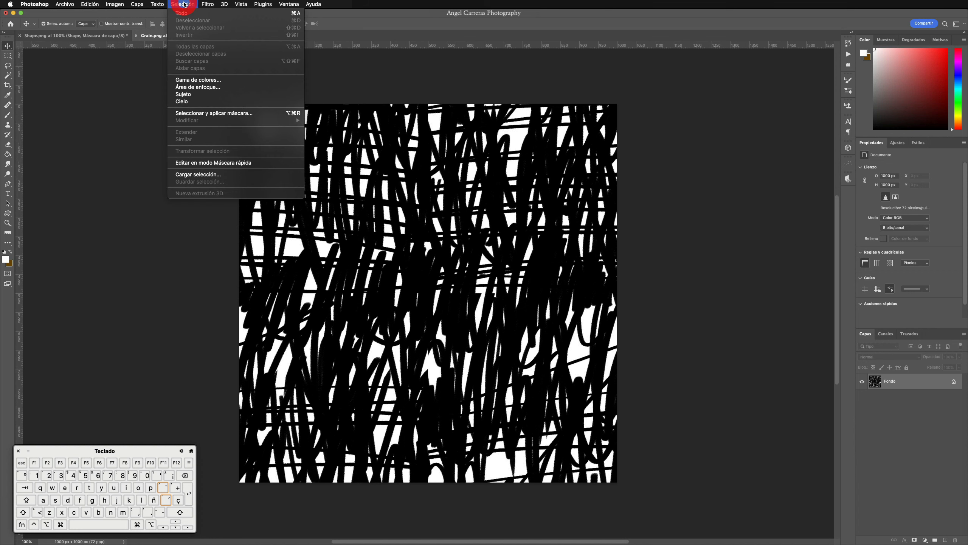
{"action": "left_click", "coordinate": [183, 13]}
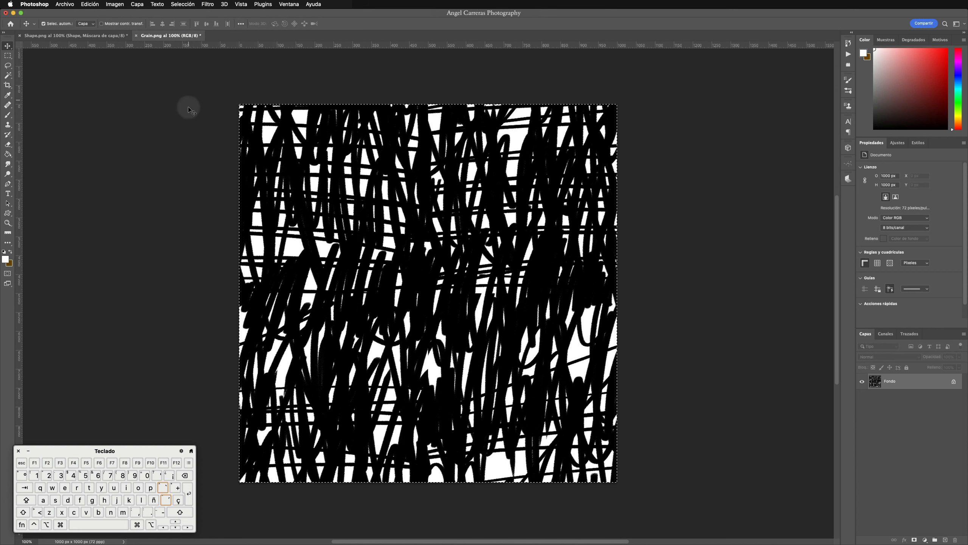
{"action": "left_click", "coordinate": [96, 4]}
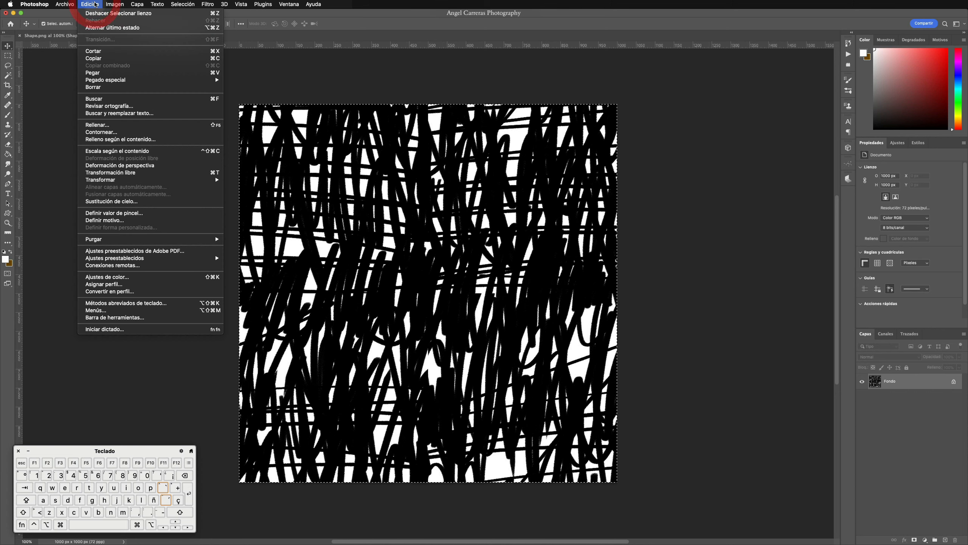
{"action": "left_click", "coordinate": [96, 58]}
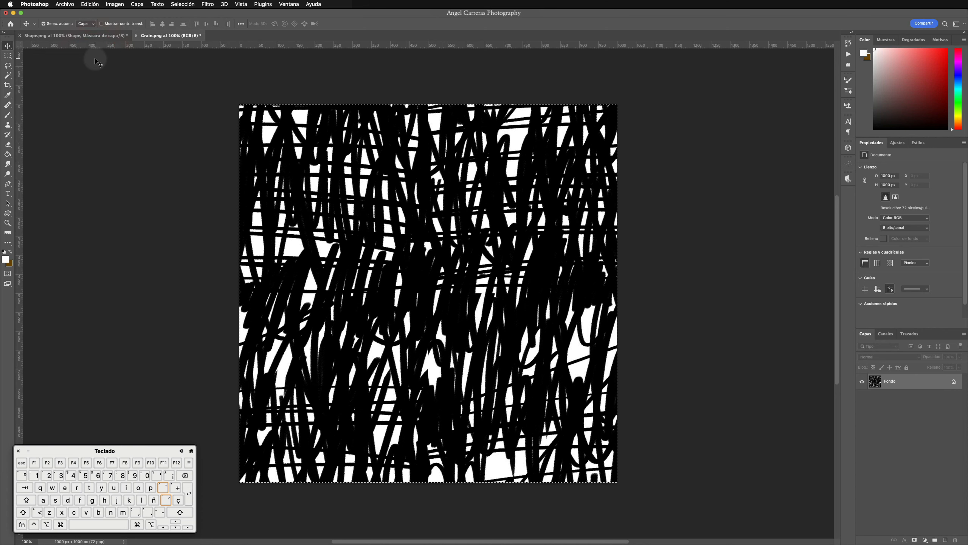
Step: Paste the copied texture into the Shape layer's mask in Shape.png and deselect it
{"action": "left_click", "coordinate": [90, 36]}
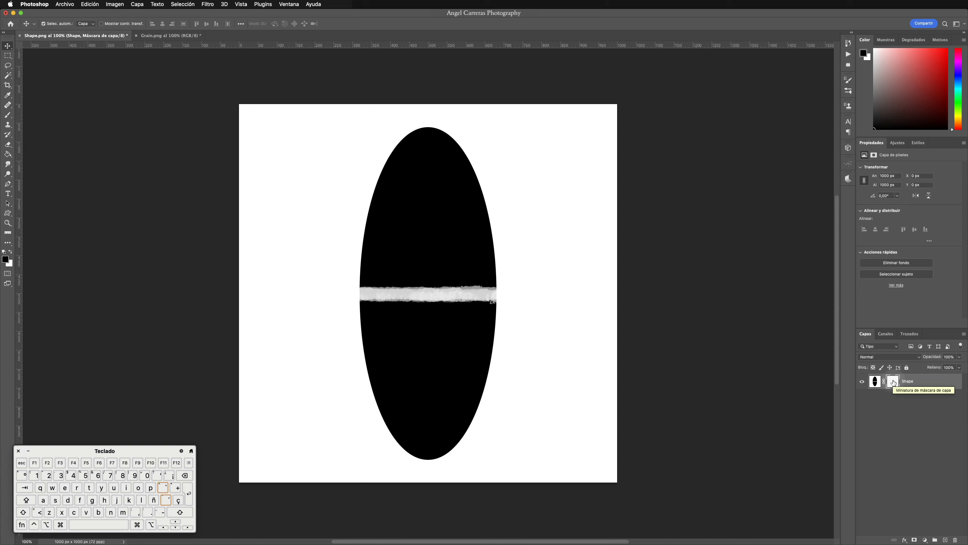
{"action": "key", "text": "alt"}
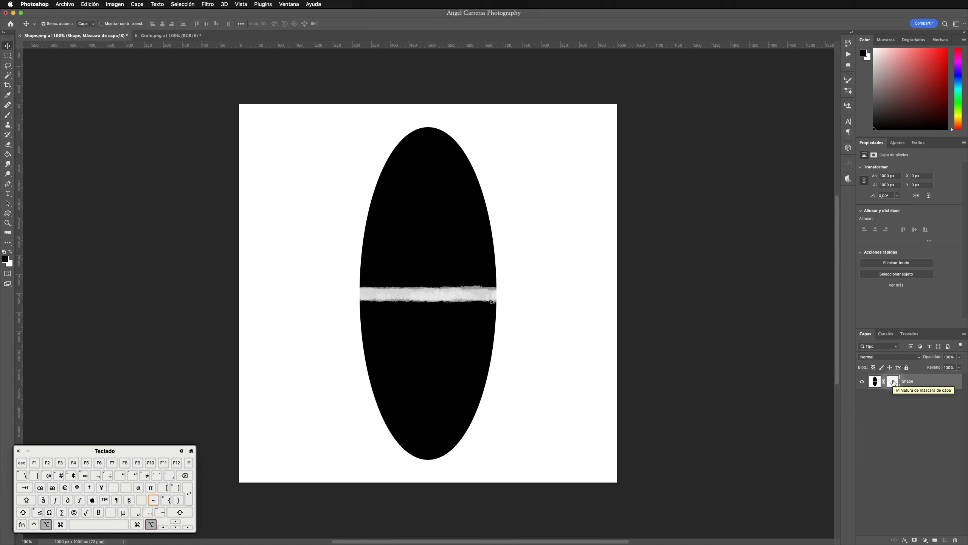
{"action": "left_click", "coordinate": [893, 381], "text": "alt"}
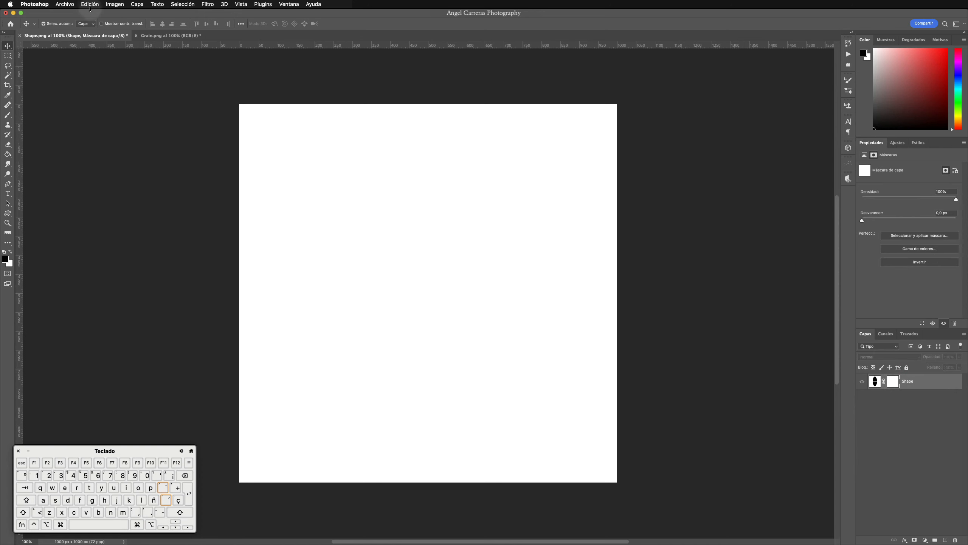
{"action": "left_click", "coordinate": [90, 4]}
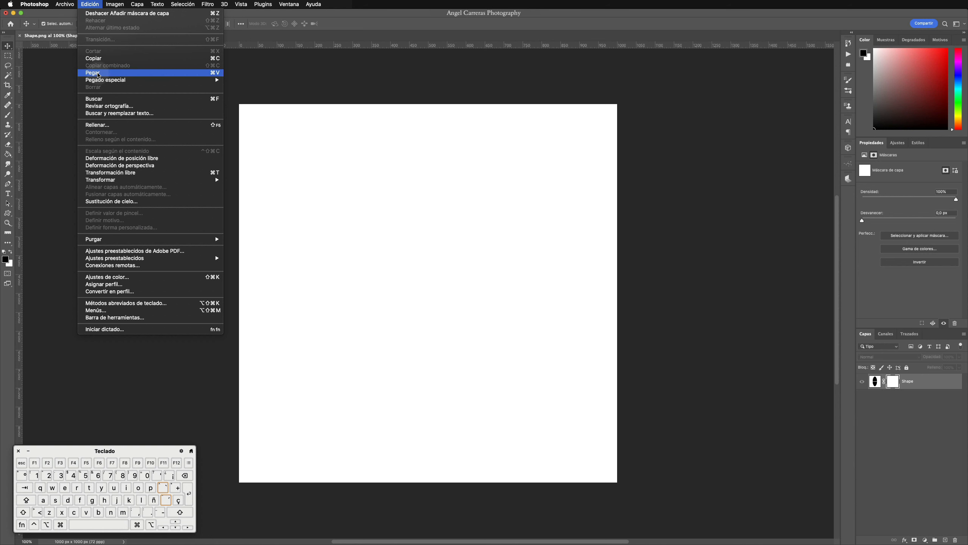
{"action": "left_click", "coordinate": [98, 74]}
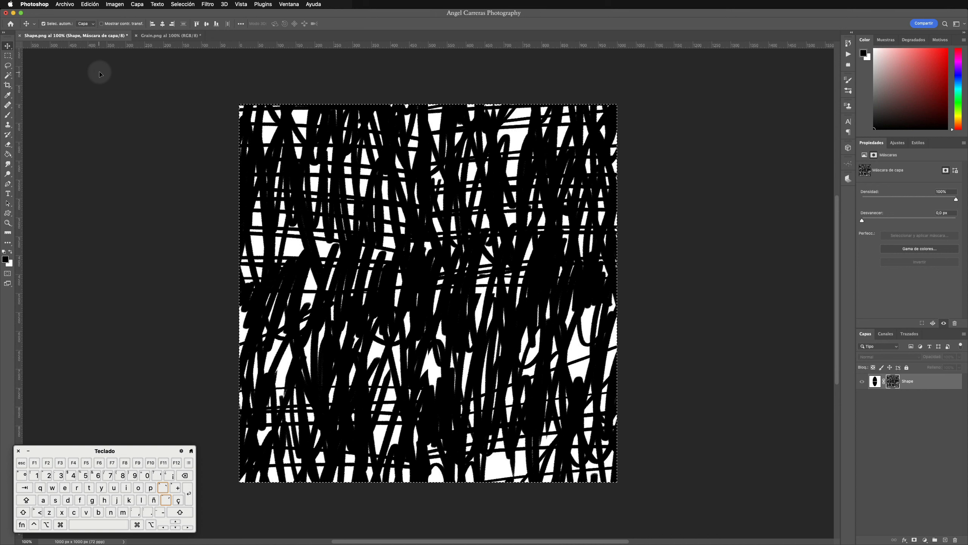
{"action": "left_click", "coordinate": [183, 4]}
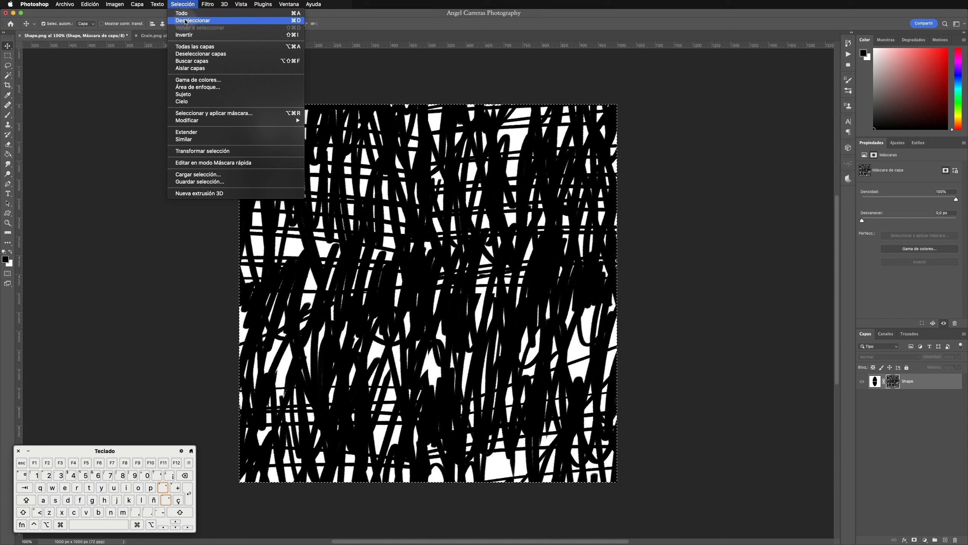
{"action": "left_click", "coordinate": [187, 22]}
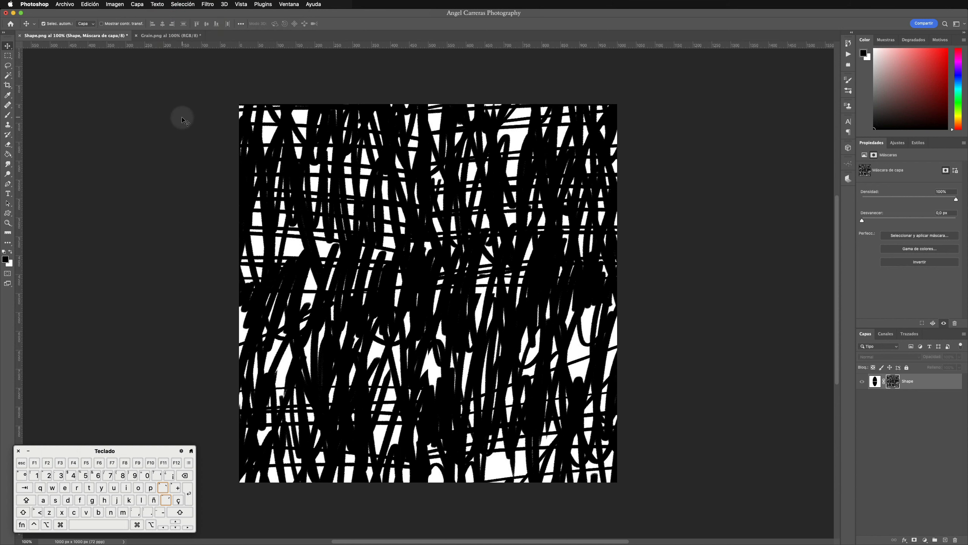
Step: Steepen the layer mask's tones with a Curves adjustment, including a curve point at input 10, output 146
{"action": "left_click", "coordinate": [116, 4]}
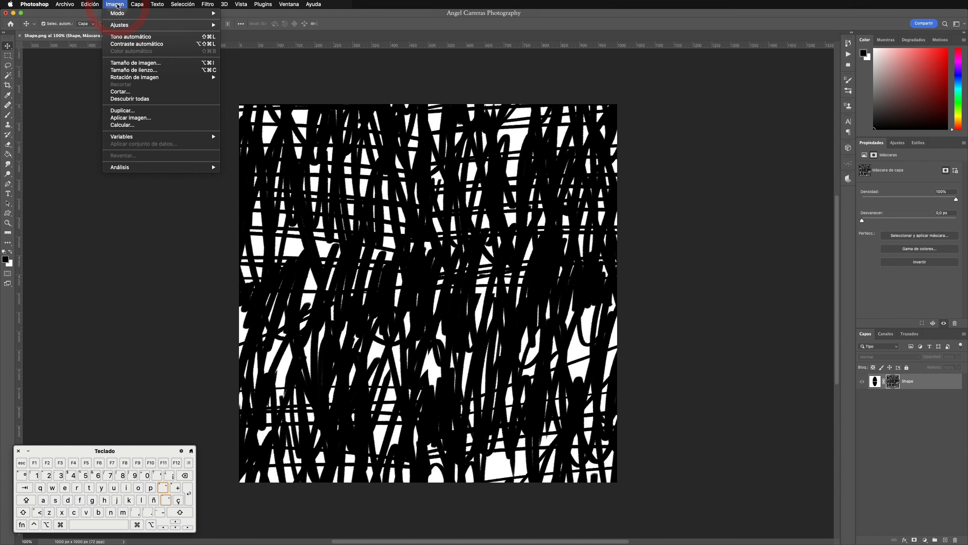
{"action": "mouse_move", "coordinate": [123, 27]}
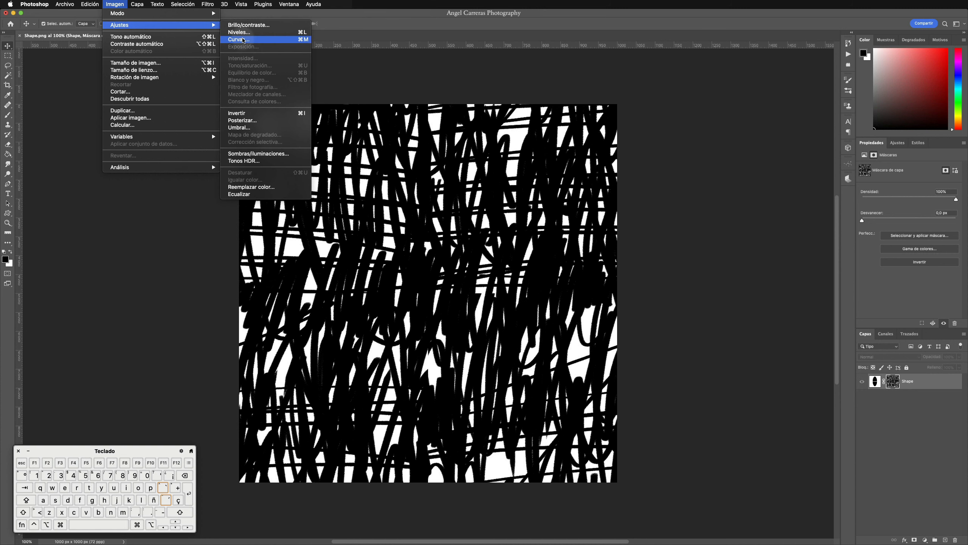
{"action": "left_click", "coordinate": [243, 40]}
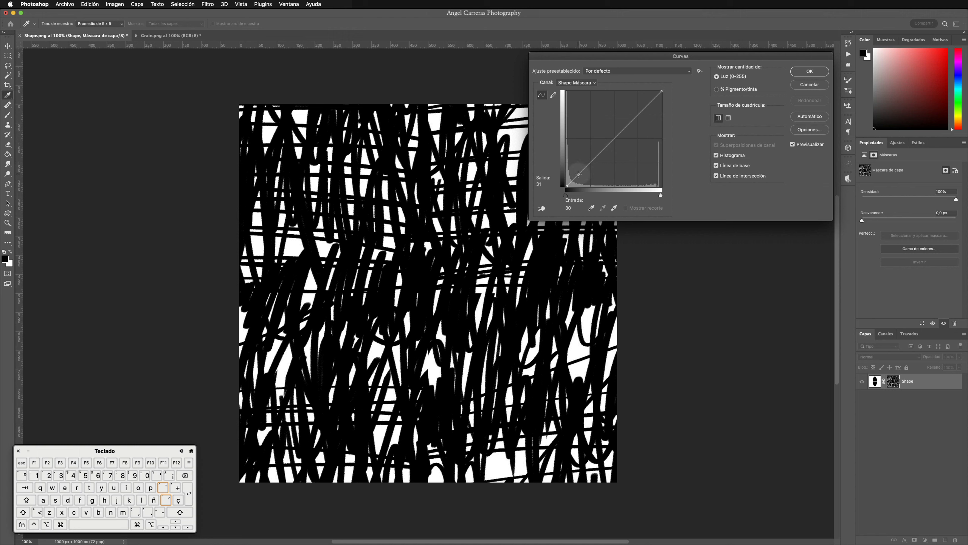
{"action": "left_click_drag", "start_coordinate": [579, 174], "coordinate": [576, 197]}
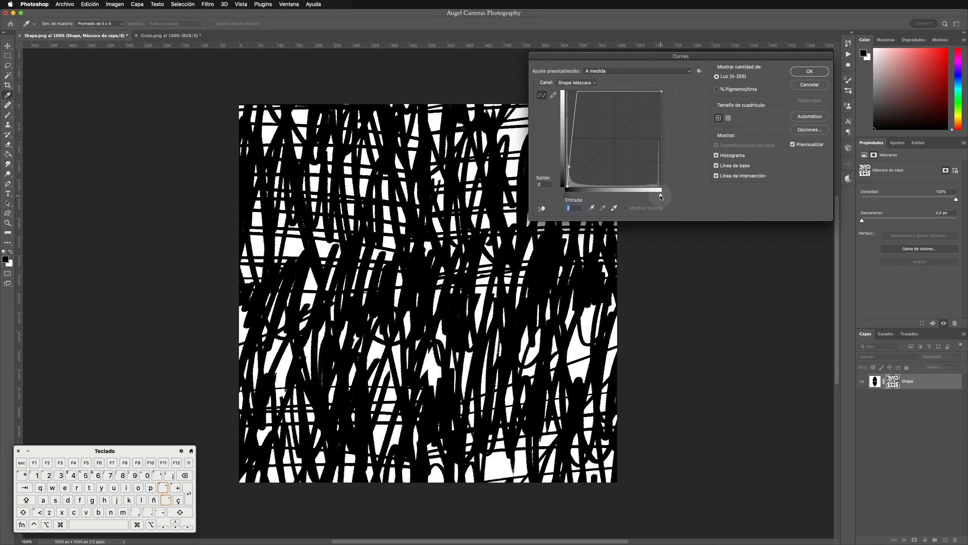
{"action": "mouse_move", "coordinate": [661, 197]}
{"action": "left_mouse_down"}
{"action": "mouse_move", "coordinate": [621, 197]}
{"action": "mouse_move", "coordinate": [670, 194]}
{"action": "left_mouse_up"}
{"action": "left_click_drag", "start_coordinate": [569, 167], "coordinate": [569, 164]}
{"action": "left_click_drag", "start_coordinate": [572, 124], "coordinate": [570, 127]}
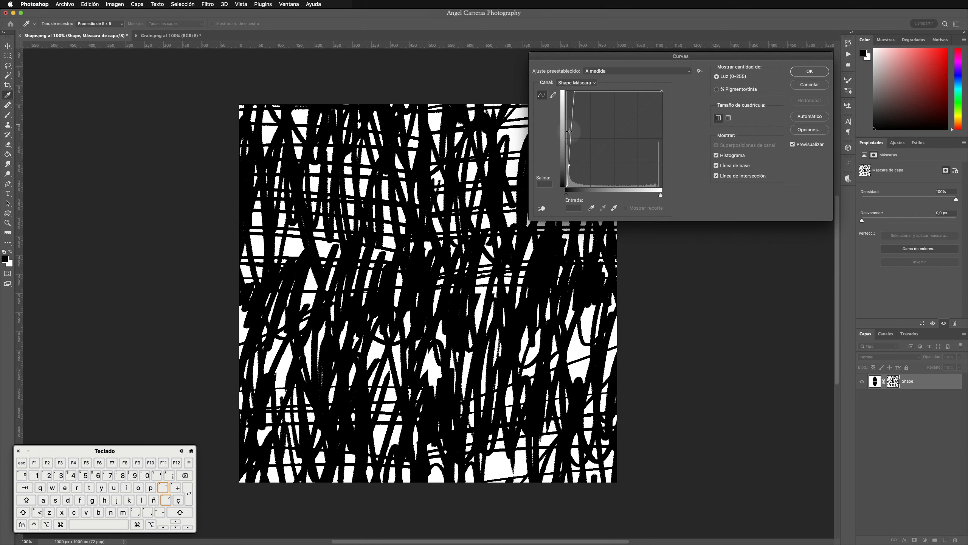
{"action": "left_click", "coordinate": [570, 131]}
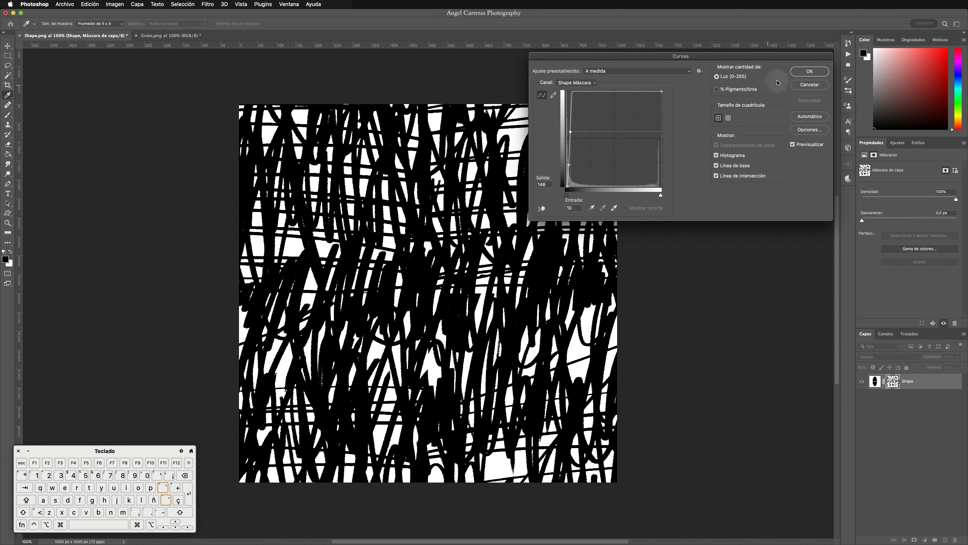
{"action": "left_click", "coordinate": [810, 71]}
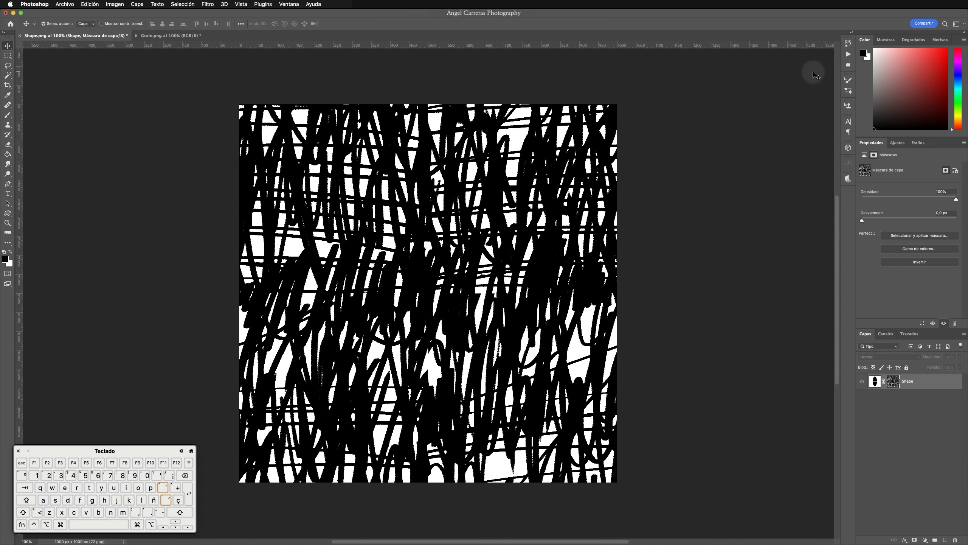
Step: Apply Levels to the layer mask with midtones at 3.45, and return to the Shape layer's image view
{"action": "left_click", "coordinate": [113, 4]}
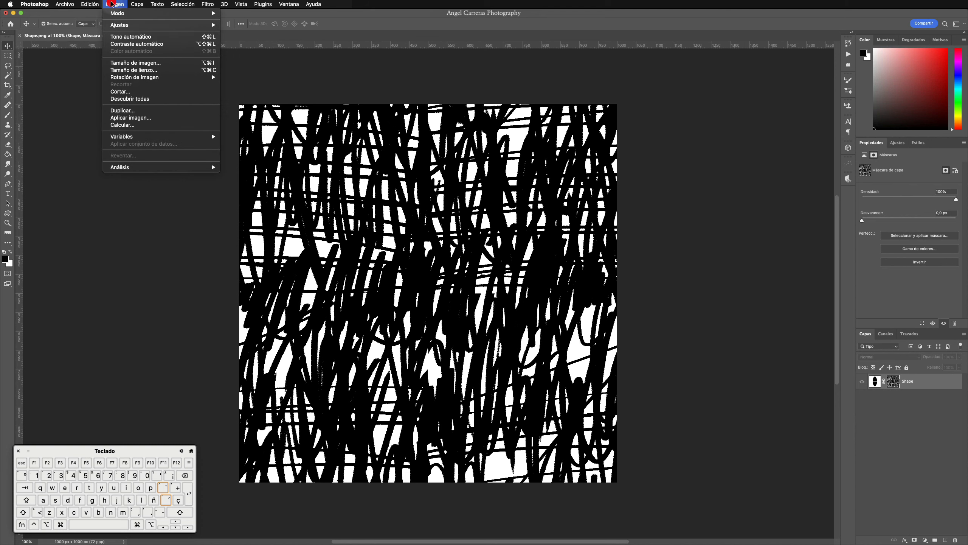
{"action": "mouse_move", "coordinate": [119, 25]}
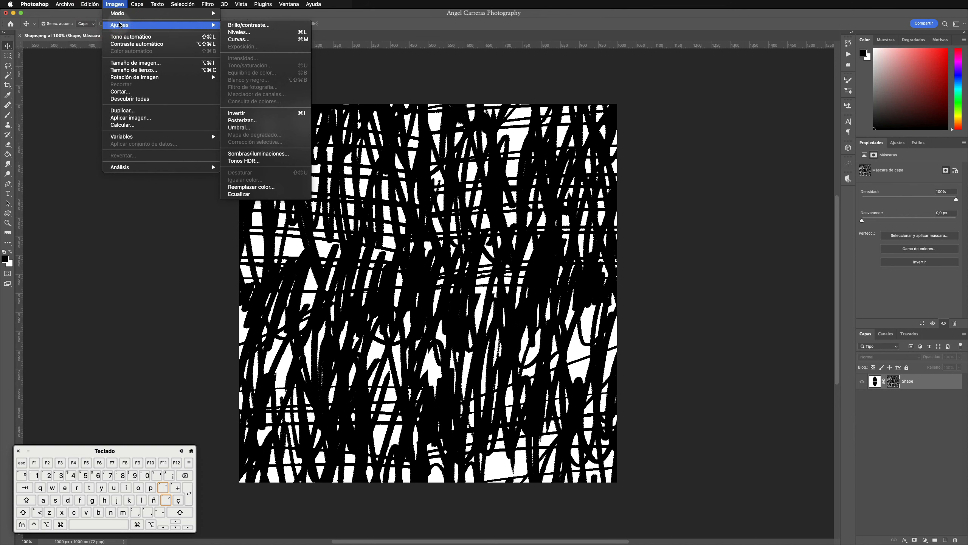
{"action": "left_click", "coordinate": [253, 33]}
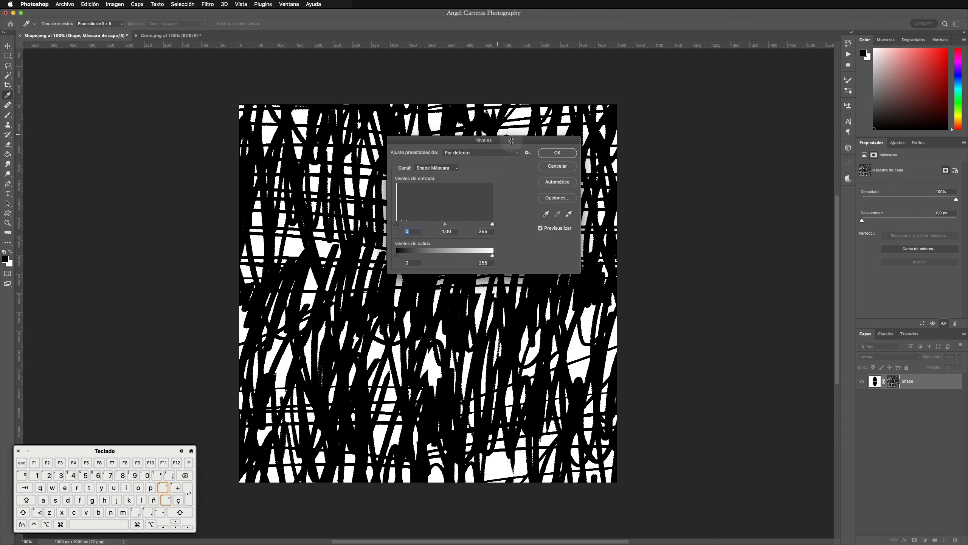
{"action": "left_click_drag", "start_coordinate": [522, 143], "coordinate": [761, 96]}
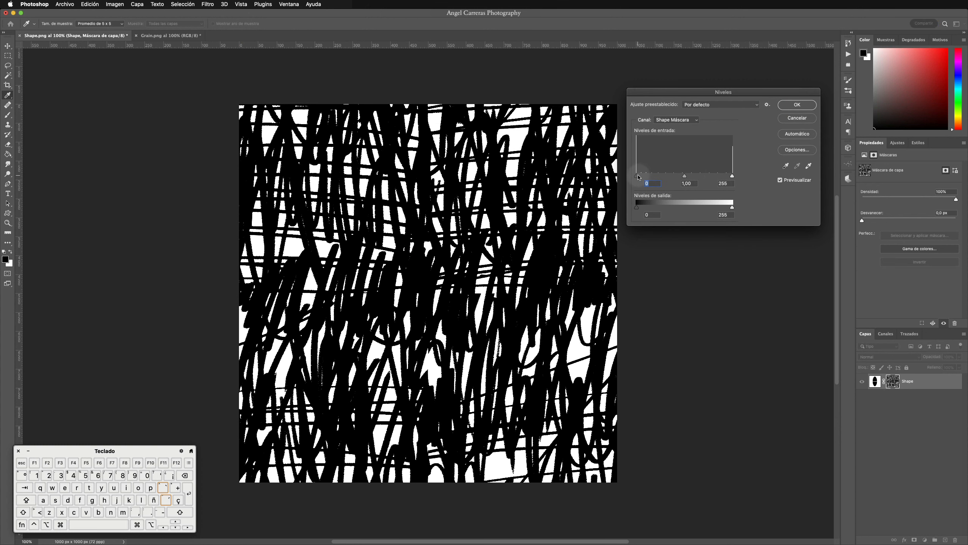
{"action": "mouse_move", "coordinate": [638, 176]}
{"action": "left_mouse_down"}
{"action": "mouse_move", "coordinate": [690, 177]}
{"action": "mouse_move", "coordinate": [637, 177]}
{"action": "left_mouse_up"}
{"action": "mouse_move", "coordinate": [732, 176]}
{"action": "left_mouse_down"}
{"action": "mouse_move", "coordinate": [684, 177]}
{"action": "mouse_move", "coordinate": [735, 177]}
{"action": "left_mouse_up"}
{"action": "left_click_drag", "start_coordinate": [685, 177], "coordinate": [646, 177]}
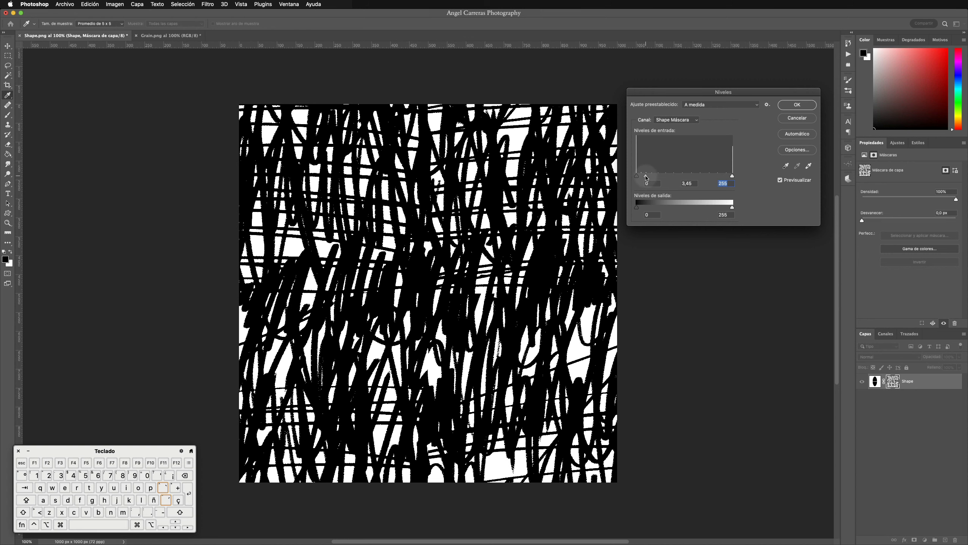
{"action": "left_click", "coordinate": [646, 177]}
{"action": "left_click", "coordinate": [802, 110]}
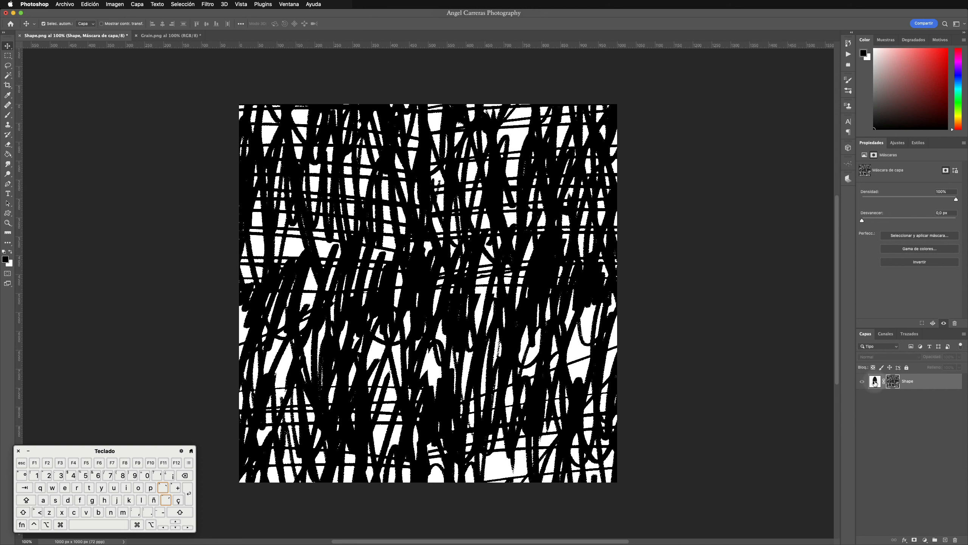
{"action": "left_click", "coordinate": [875, 381]}
{"action": "left_click", "coordinate": [875, 381]}
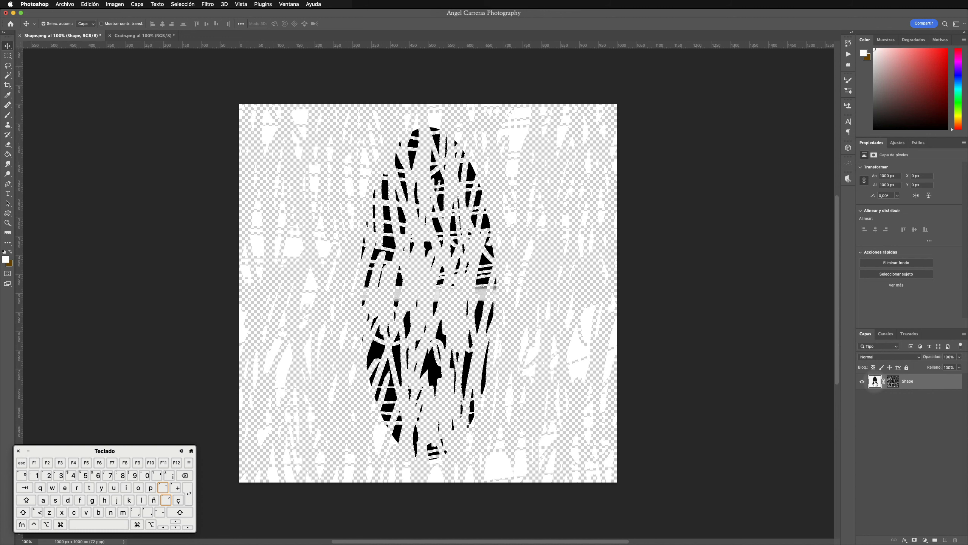
Step: Reopen the layer mask view and apply Levels again with midtones at 1.92 and the white input level at 105
{"action": "left_click", "coordinate": [896, 381]}
{"action": "left_click", "coordinate": [896, 381], "text": "alt"}
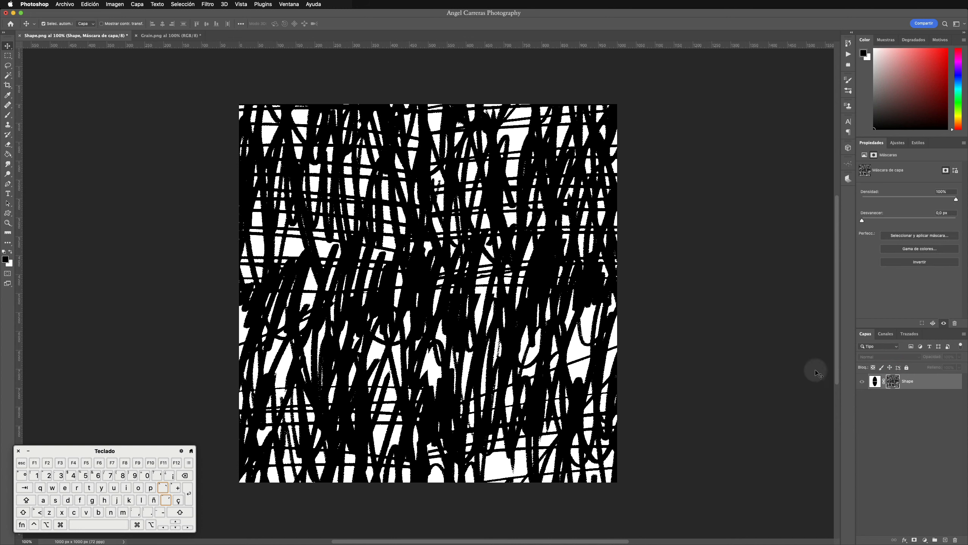
{"action": "left_click", "coordinate": [112, 5]}
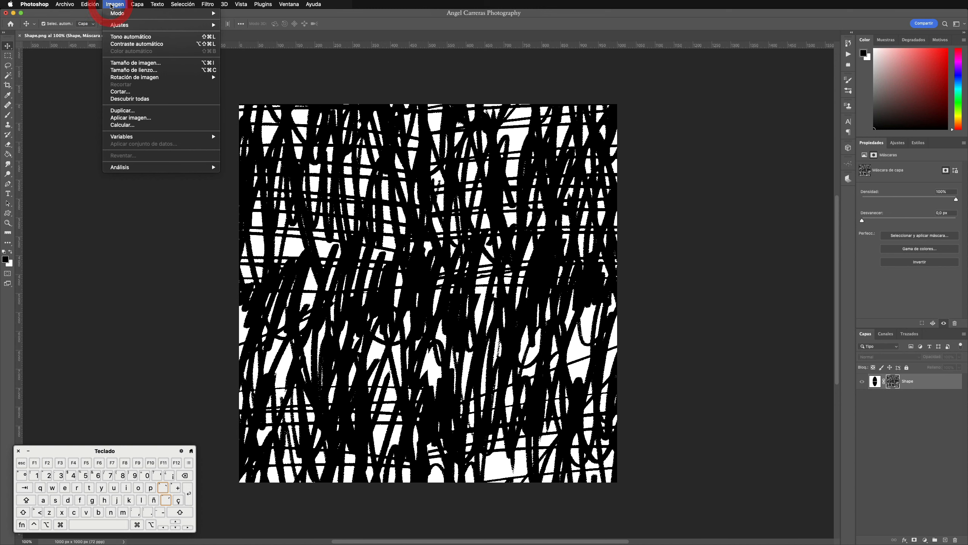
{"action": "mouse_move", "coordinate": [131, 28]}
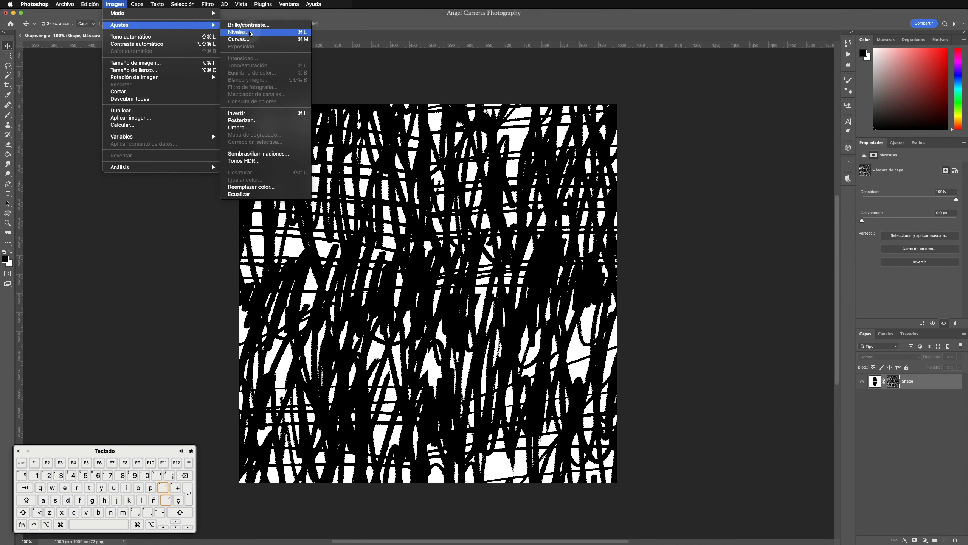
{"action": "left_click", "coordinate": [248, 32]}
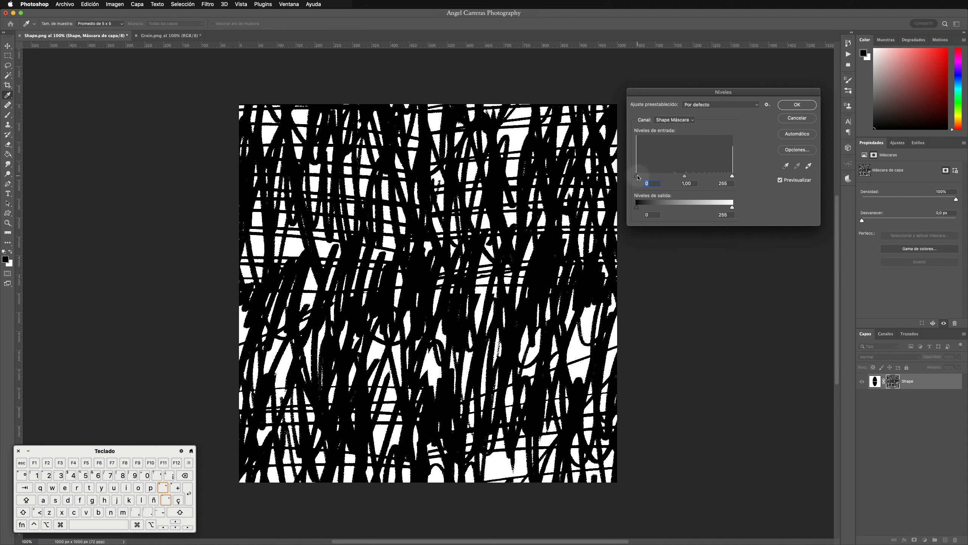
{"action": "mouse_move", "coordinate": [639, 177]}
{"action": "left_mouse_down"}
{"action": "mouse_move", "coordinate": [711, 177]}
{"action": "mouse_move", "coordinate": [625, 174]}
{"action": "left_mouse_up"}
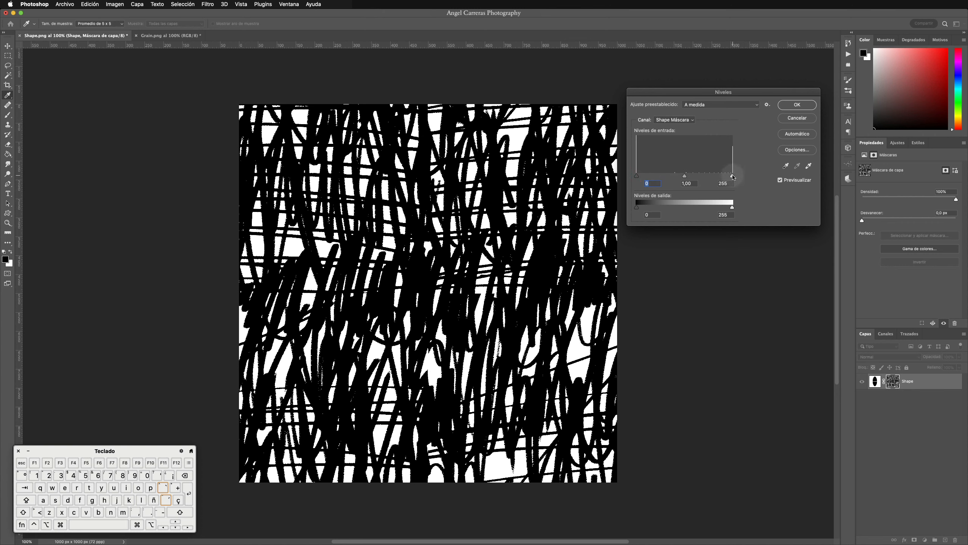
{"action": "left_click_drag", "start_coordinate": [732, 177], "coordinate": [648, 176]}
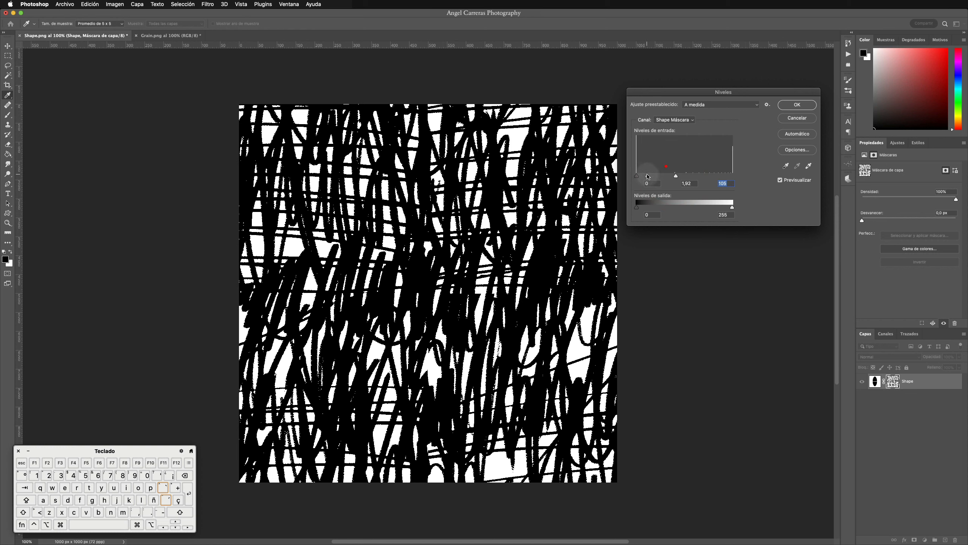
{"action": "left_click", "coordinate": [797, 105]}
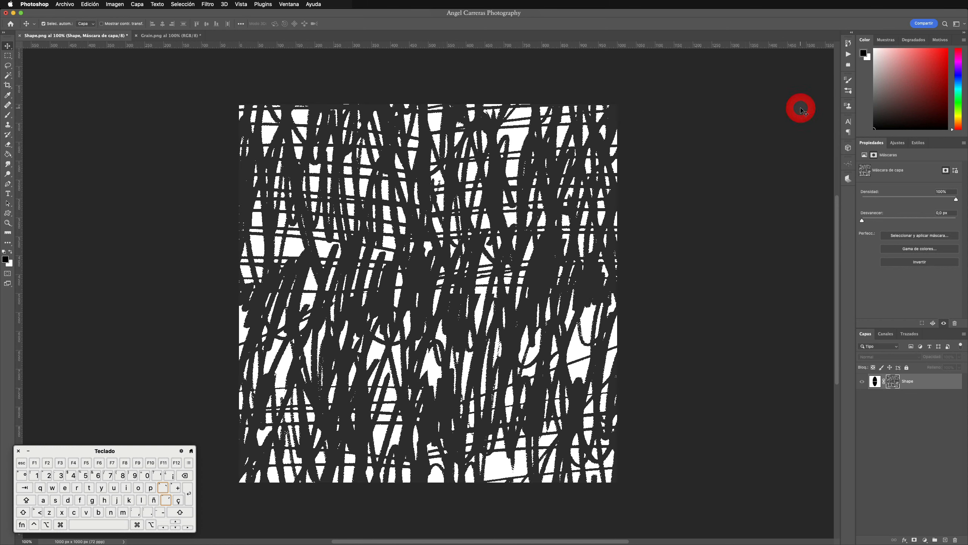
Step: Return to the Shape layer's image view and define the artwork as a brush preset, replacing the default name's extension with "-Brush"
{"action": "left_click", "coordinate": [875, 381]}
{"action": "left_click", "coordinate": [876, 381]}
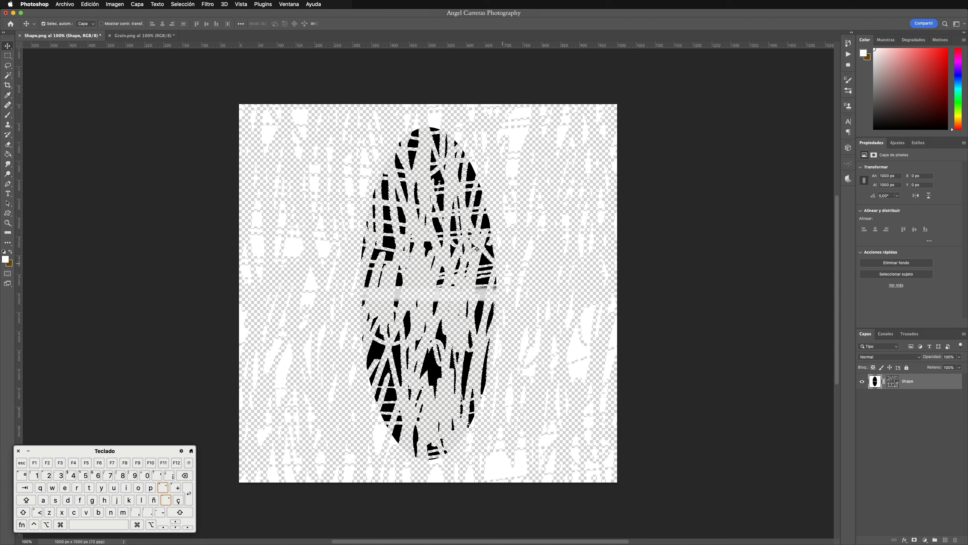
{"action": "left_click", "coordinate": [90, 4]}
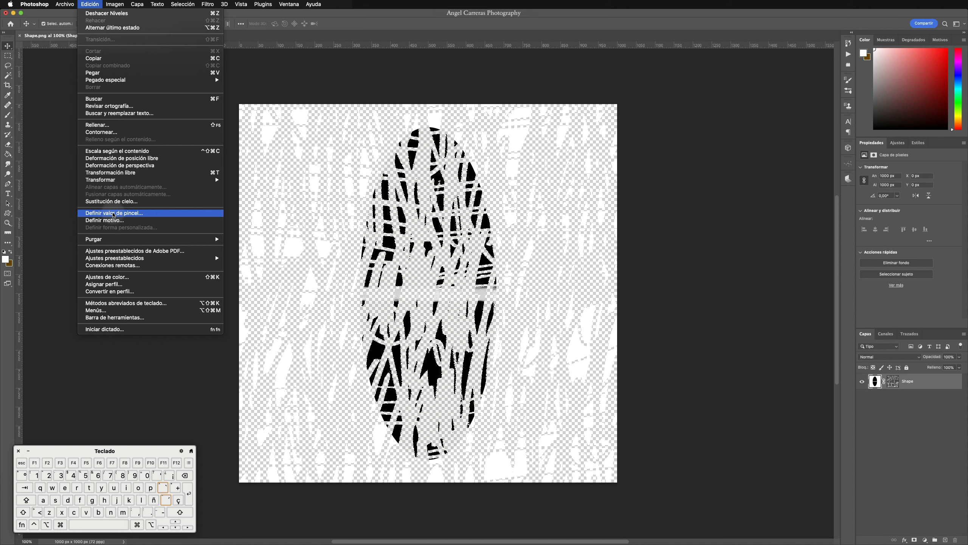
{"action": "left_click", "coordinate": [114, 214]}
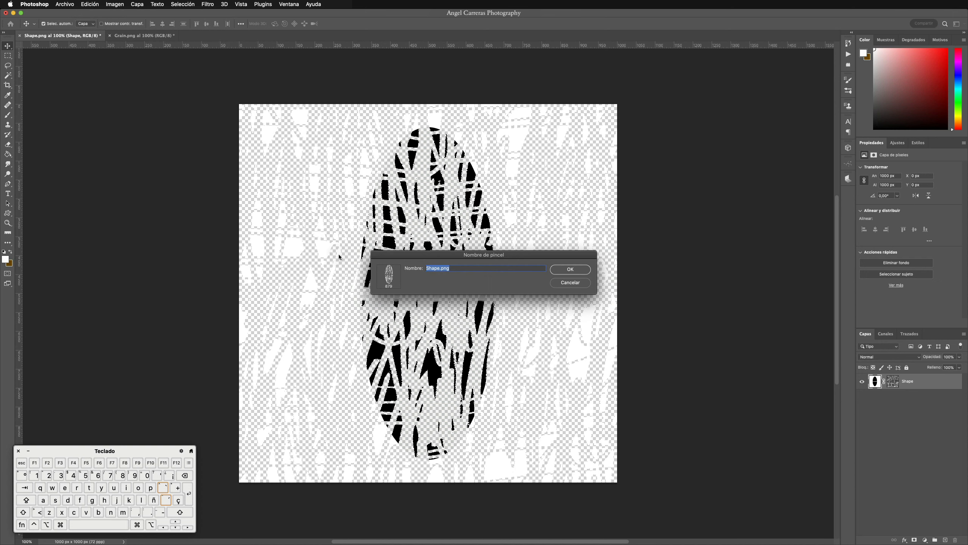
{"action": "left_click", "coordinate": [457, 267]}
{"action": "key", "text": "BackSpace"}
{"action": "key", "text": "BackSpace"}
{"action": "key", "text": "BackSpace"}
{"action": "key", "text": "BackSpace"}
{"action": "type", "text": "-Brush"}
{"action": "left_click", "coordinate": [584, 270]}
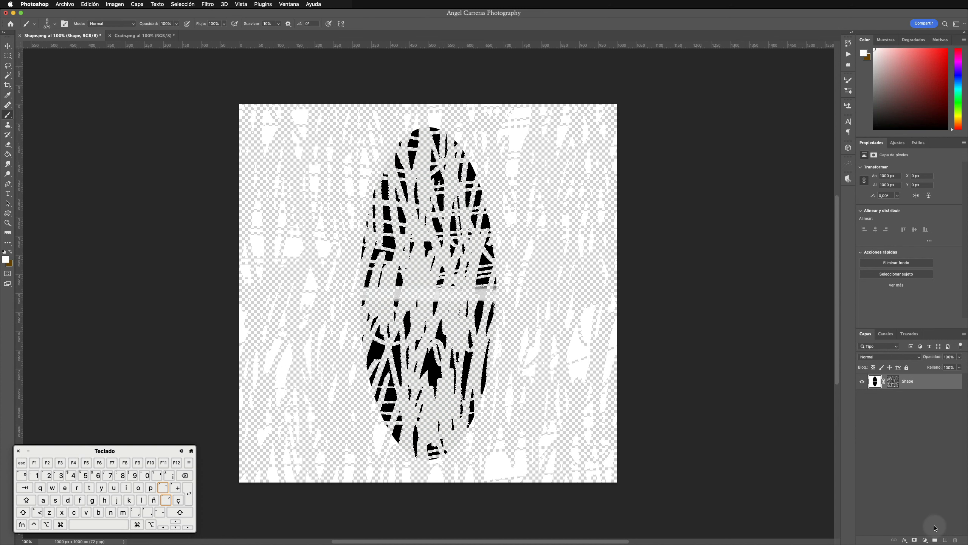
Step: Add a new layer with the Shape layer hidden, and reset the colours to the default black foreground and white background
{"action": "left_click", "coordinate": [946, 539]}
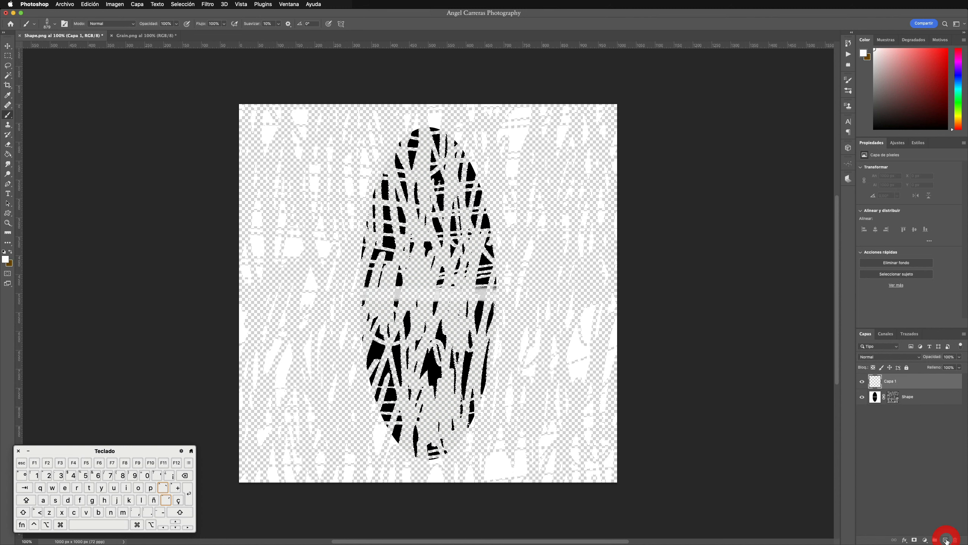
{"action": "left_click", "coordinate": [862, 397]}
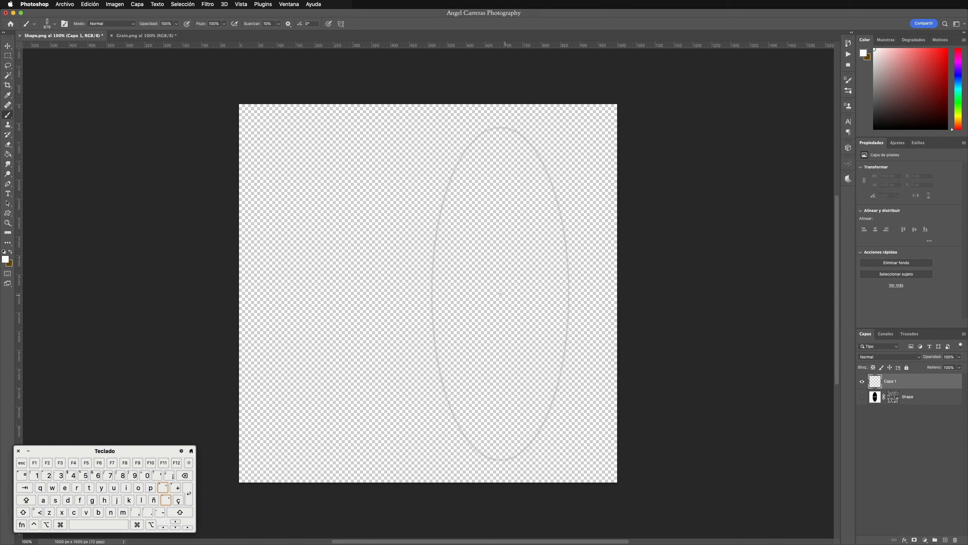
{"action": "left_click", "coordinate": [3, 252]}
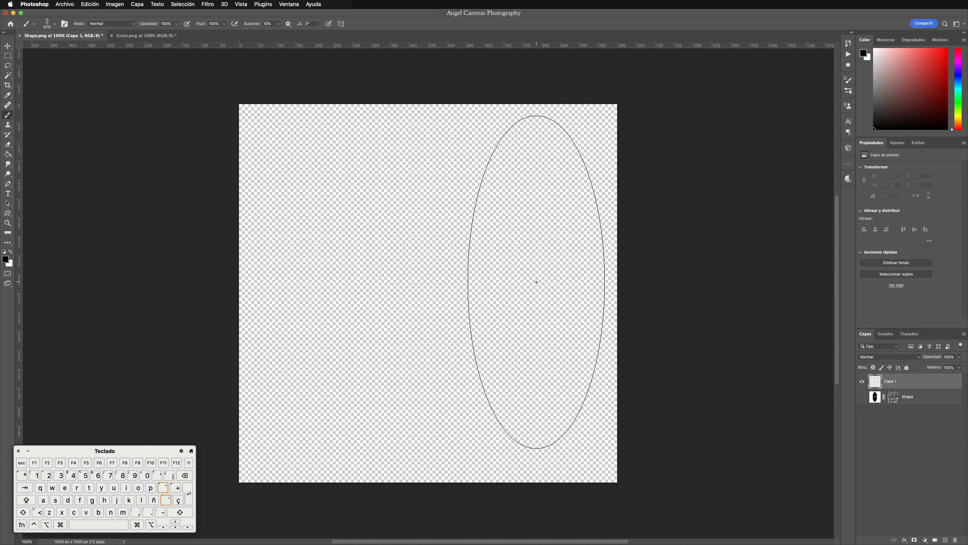
Step: Paint broad test strokes across the new layer with the brush at its original size, and undo them
{"action": "mouse_move", "coordinate": [534, 282]}
{"action": "left_mouse_down"}
{"action": "mouse_move", "coordinate": [504, 262]}
{"action": "mouse_move", "coordinate": [395, 265]}
{"action": "left_mouse_up"}
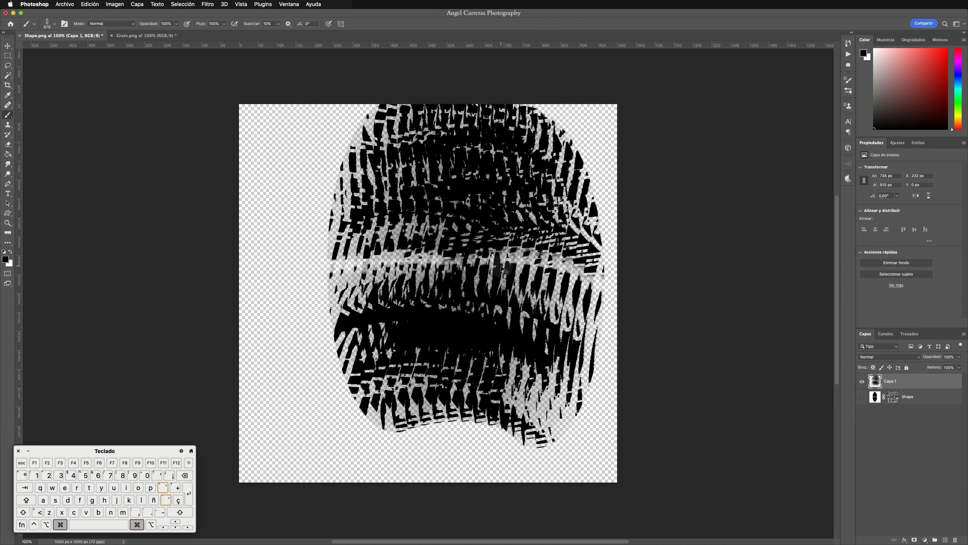
{"action": "key", "text": "super+z"}
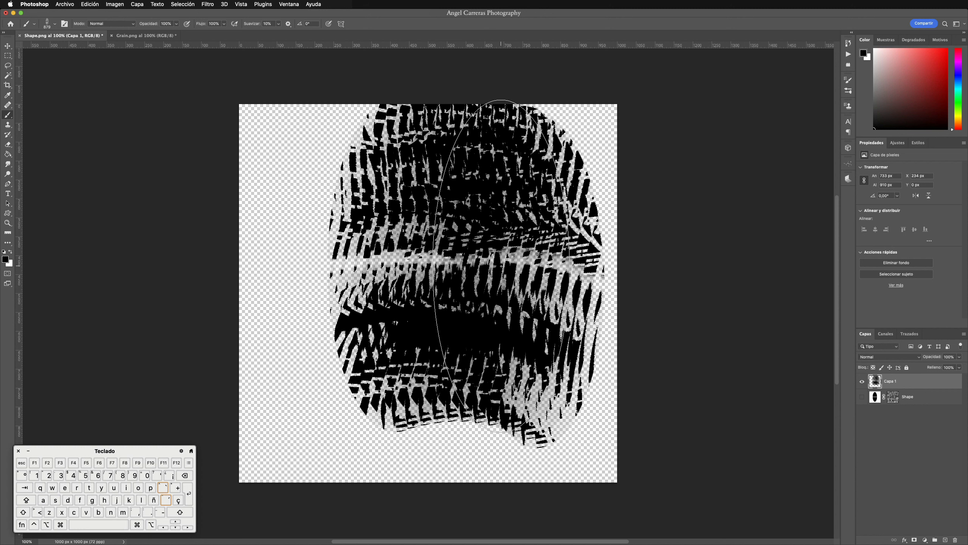
{"action": "key", "text": "super+z"}
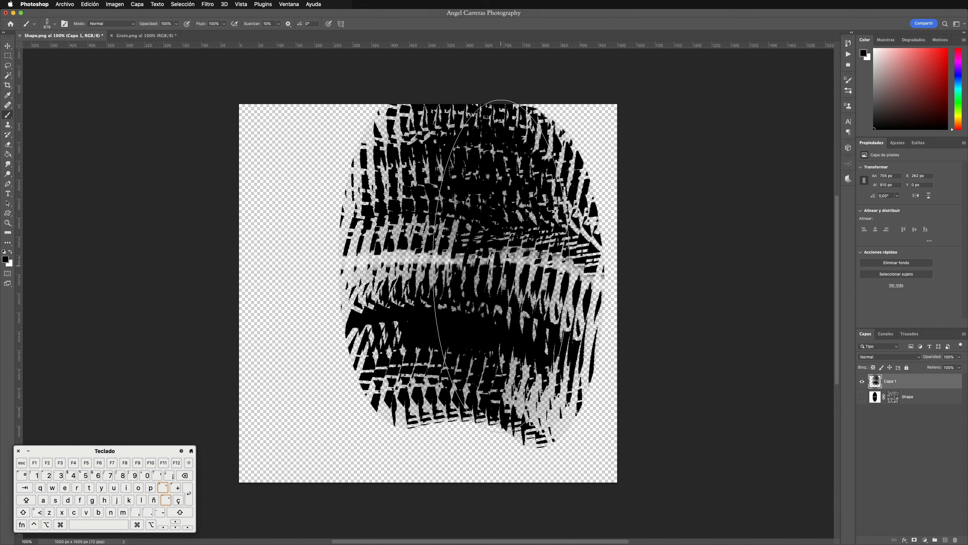
{"action": "key", "text": "super+z"}
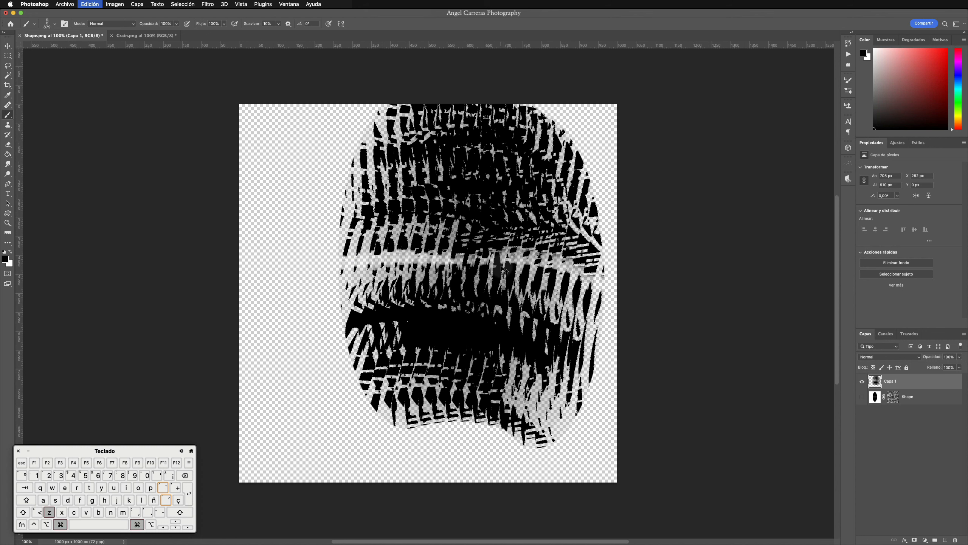
Step: Reduce the brush to 409 px at 97% opacity, and try a wavy test stroke that is undone
{"action": "left_click_drag", "start_coordinate": [501, 266], "coordinate": [391, 255]}
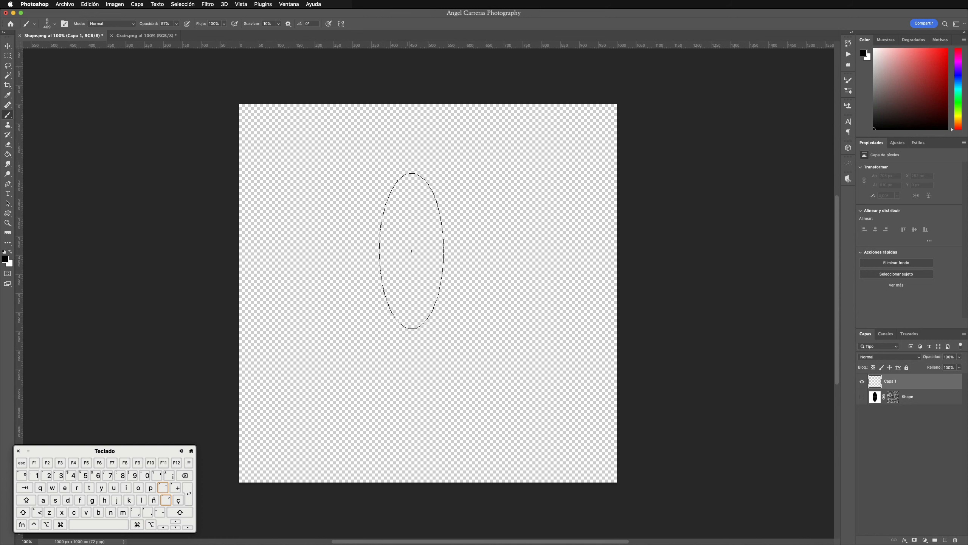
{"action": "mouse_move", "coordinate": [541, 296]}
{"action": "left_mouse_down"}
{"action": "mouse_move", "coordinate": [495, 241]}
{"action": "mouse_move", "coordinate": [465, 232]}
{"action": "mouse_move", "coordinate": [368, 295]}
{"action": "mouse_move", "coordinate": [323, 286]}
{"action": "mouse_move", "coordinate": [294, 268]}
{"action": "left_mouse_up"}
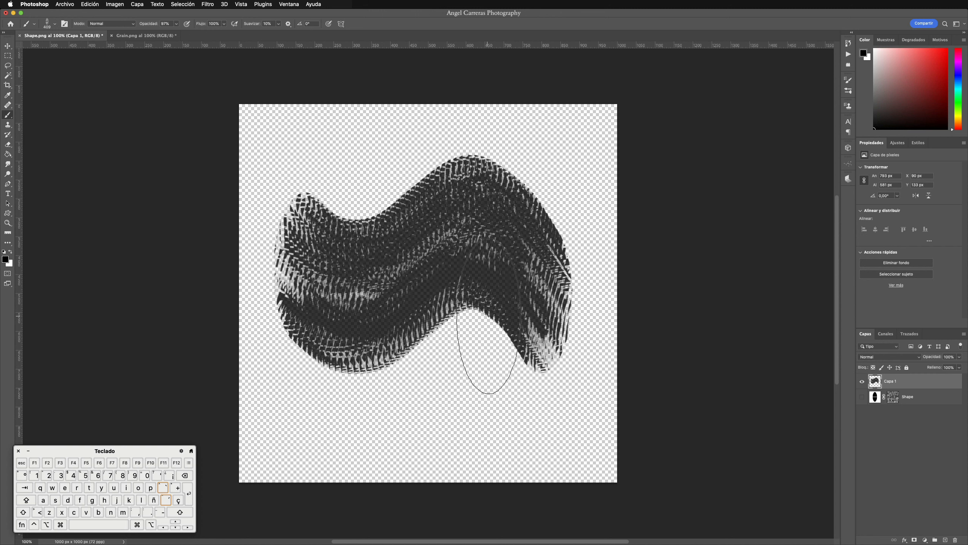
{"action": "key", "text": "super+z"}
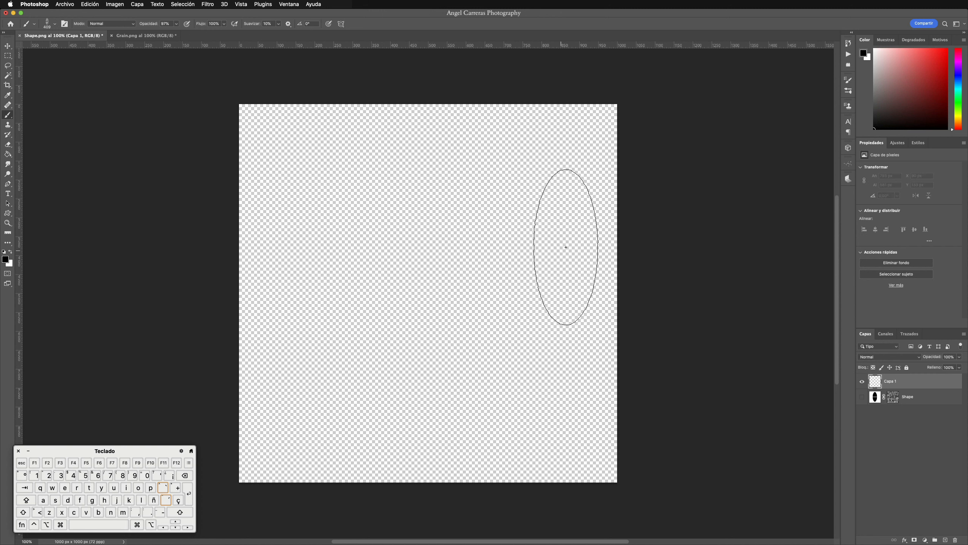
Step: Open the brush settings and try a spacing of about 40% with an arched test stroke, undoing the stroke
{"action": "left_click", "coordinate": [849, 81]}
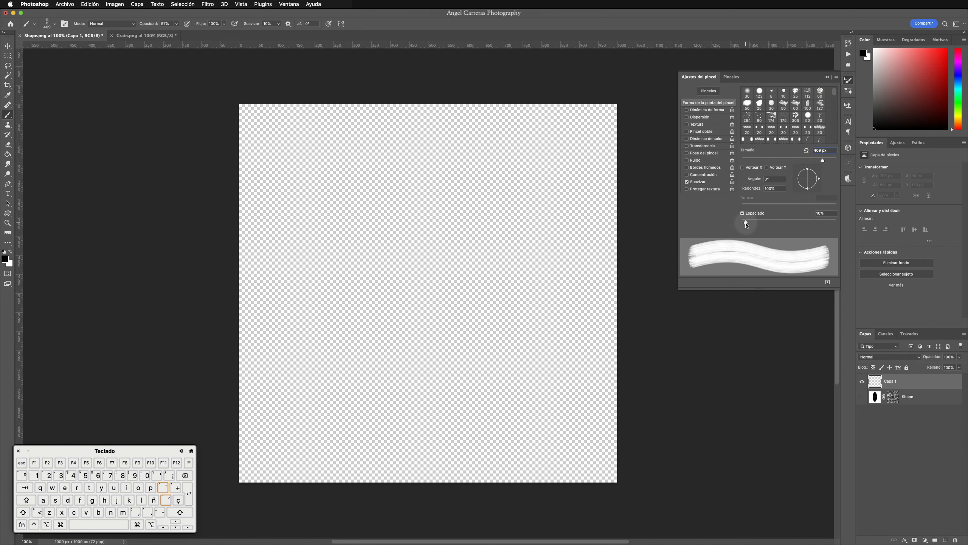
{"action": "left_click_drag", "start_coordinate": [747, 223], "coordinate": [760, 224]}
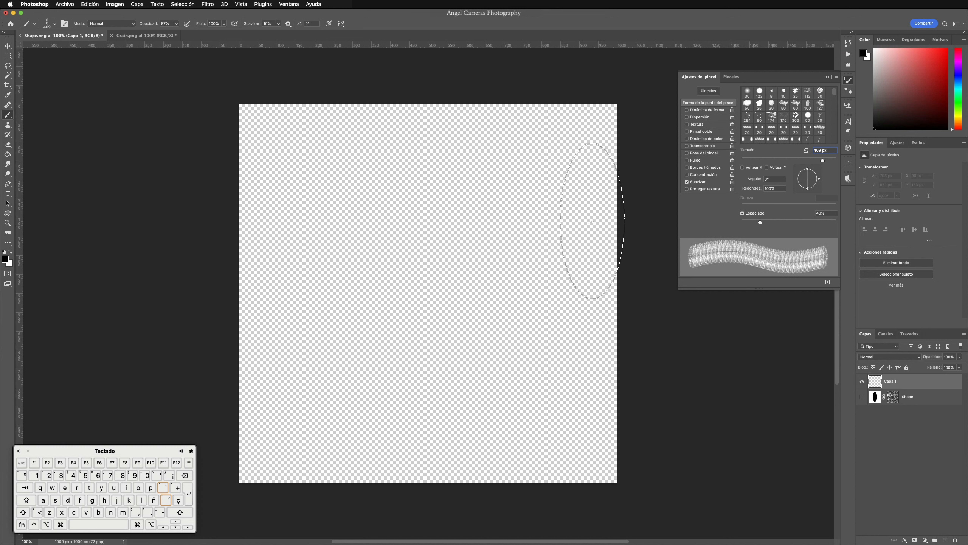
{"action": "mouse_move", "coordinate": [593, 220]}
{"action": "left_mouse_down"}
{"action": "mouse_move", "coordinate": [495, 198]}
{"action": "mouse_move", "coordinate": [431, 205]}
{"action": "mouse_move", "coordinate": [387, 220]}
{"action": "mouse_move", "coordinate": [320, 297]}
{"action": "left_mouse_up"}
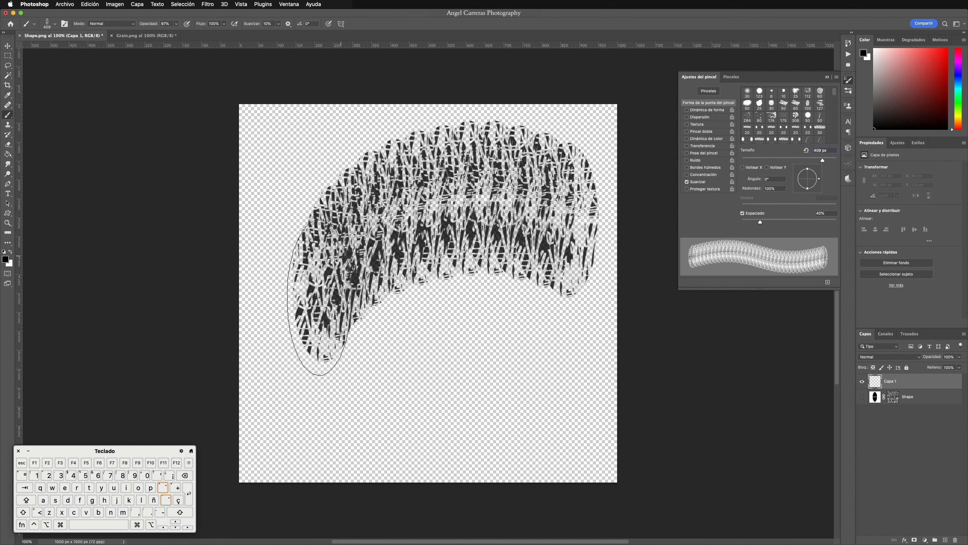
{"action": "key", "text": "super+z"}
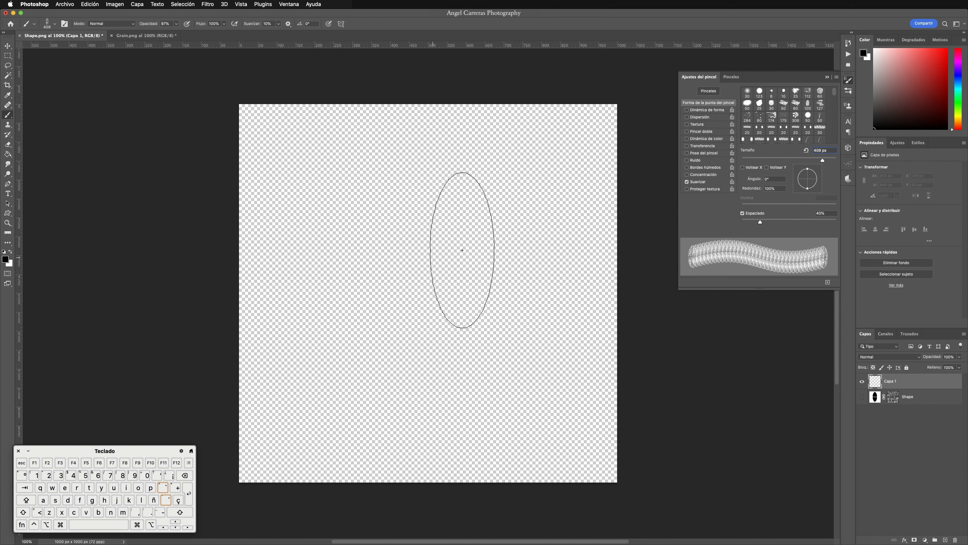
Step: Try a brush spacing of 1% with several wavy test strokes, undoing each one
{"action": "left_click_drag", "start_coordinate": [760, 224], "coordinate": [737, 225]}
{"action": "mouse_move", "coordinate": [566, 237]}
{"action": "left_mouse_down"}
{"action": "mouse_move", "coordinate": [507, 221]}
{"action": "mouse_move", "coordinate": [437, 234]}
{"action": "mouse_move", "coordinate": [388, 270]}
{"action": "mouse_move", "coordinate": [335, 281]}
{"action": "left_mouse_up"}
{"action": "key", "text": "super+z"}
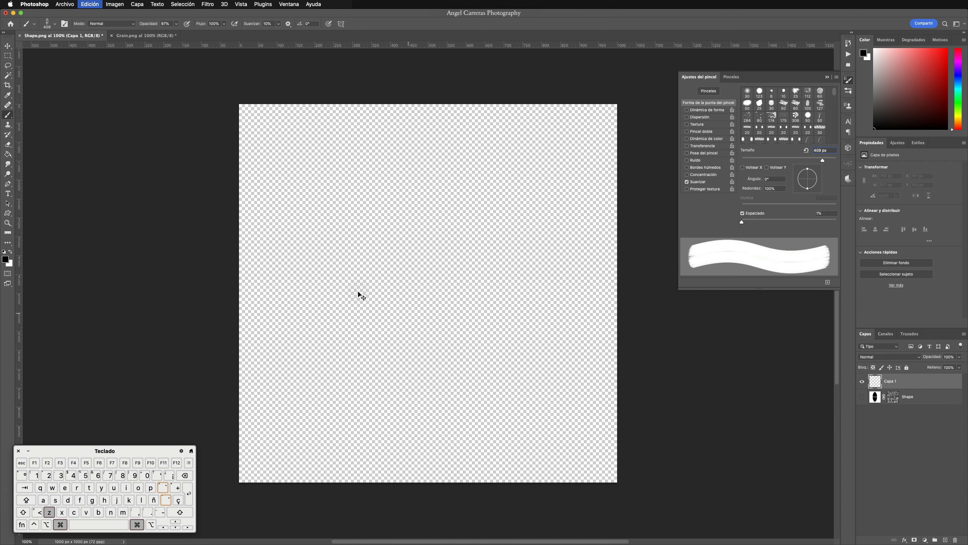
{"action": "mouse_move", "coordinate": [297, 252]}
{"action": "left_mouse_down"}
{"action": "mouse_move", "coordinate": [350, 238]}
{"action": "mouse_move", "coordinate": [456, 323]}
{"action": "mouse_move", "coordinate": [533, 320]}
{"action": "left_mouse_up"}
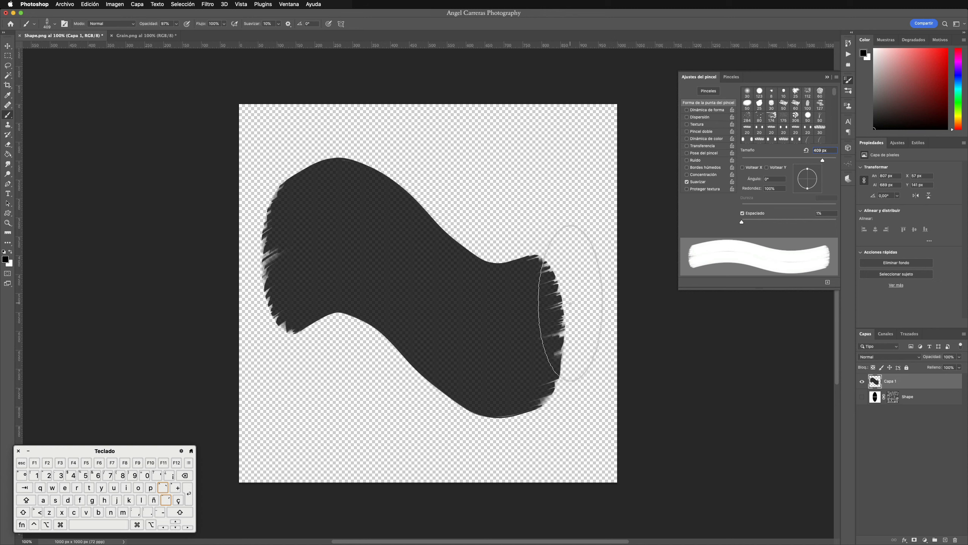
{"action": "key", "text": "super+z"}
{"action": "mouse_move", "coordinate": [337, 237]}
{"action": "left_mouse_down"}
{"action": "mouse_move", "coordinate": [367, 214]}
{"action": "mouse_move", "coordinate": [433, 220]}
{"action": "mouse_move", "coordinate": [481, 282]}
{"action": "mouse_move", "coordinate": [539, 330]}
{"action": "mouse_move", "coordinate": [561, 328]}
{"action": "left_mouse_up"}
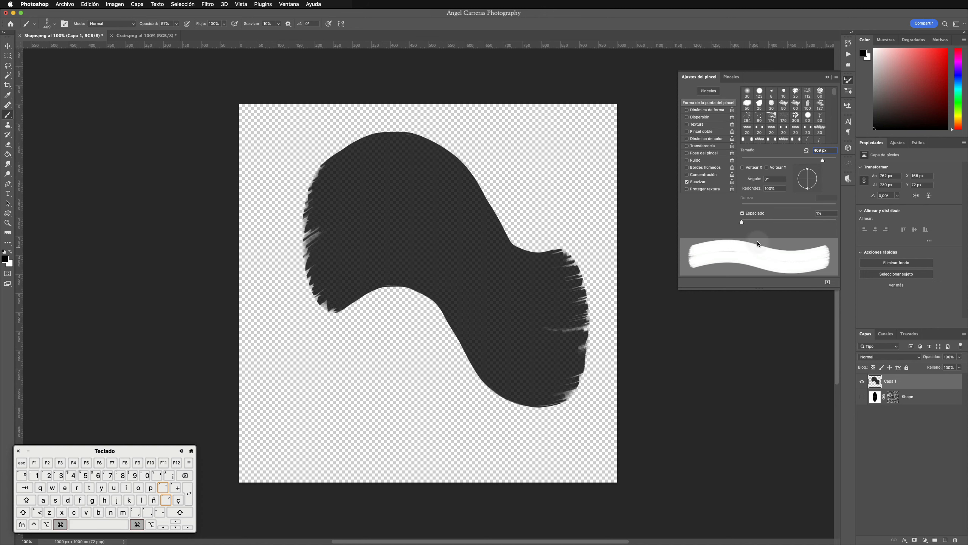
{"action": "key", "text": "super+z"}
Step: Raise the brush spacing to about 2%, and paint a wavy stroke plus a single brush stamp near the canvas's lower right
{"action": "left_click_drag", "start_coordinate": [741, 222], "coordinate": [743, 224]}
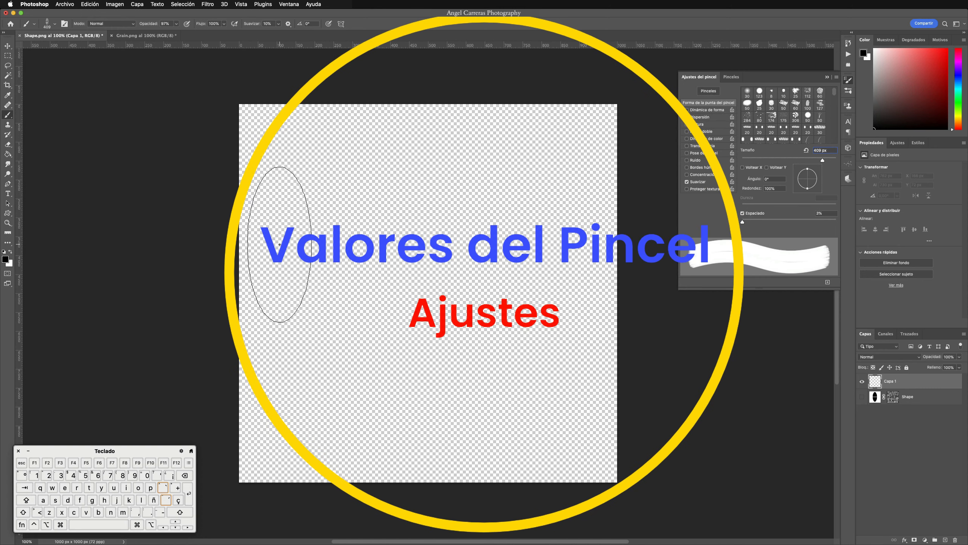
{"action": "mouse_move", "coordinate": [279, 237]}
{"action": "left_mouse_down"}
{"action": "mouse_move", "coordinate": [315, 229]}
{"action": "mouse_move", "coordinate": [404, 252]}
{"action": "mouse_move", "coordinate": [493, 296]}
{"action": "mouse_move", "coordinate": [536, 290]}
{"action": "left_mouse_up"}
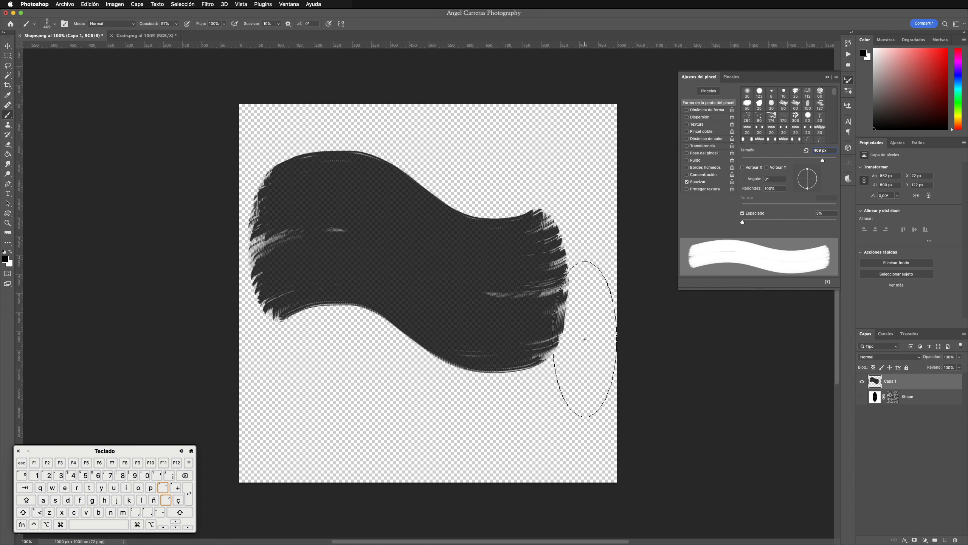
{"action": "left_click", "coordinate": [580, 396]}
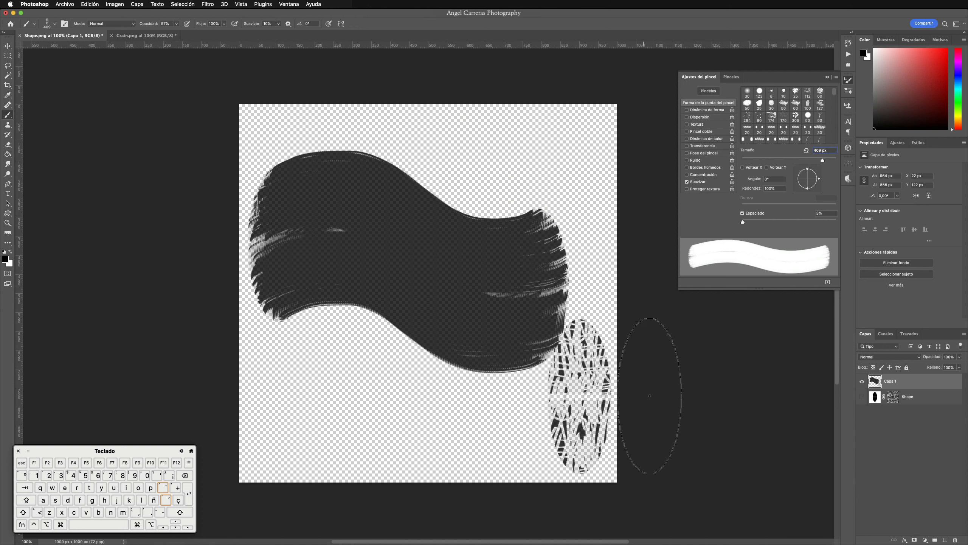
Step: On a new layer with Capa 1 hidden, enable Shape Dynamics for the brush with size controlled by pen pressure (Presión de la pluma)
{"action": "left_click", "coordinate": [862, 381]}
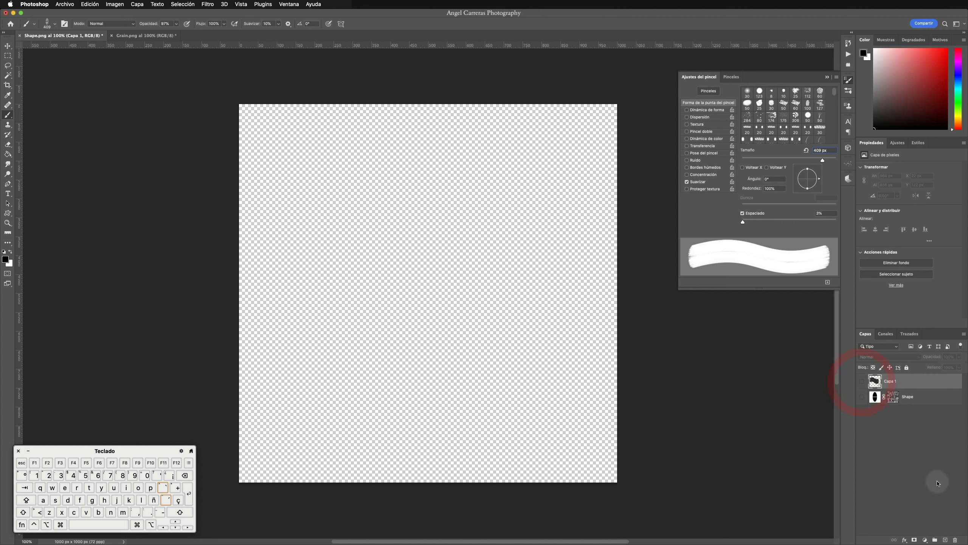
{"action": "left_click", "coordinate": [946, 540]}
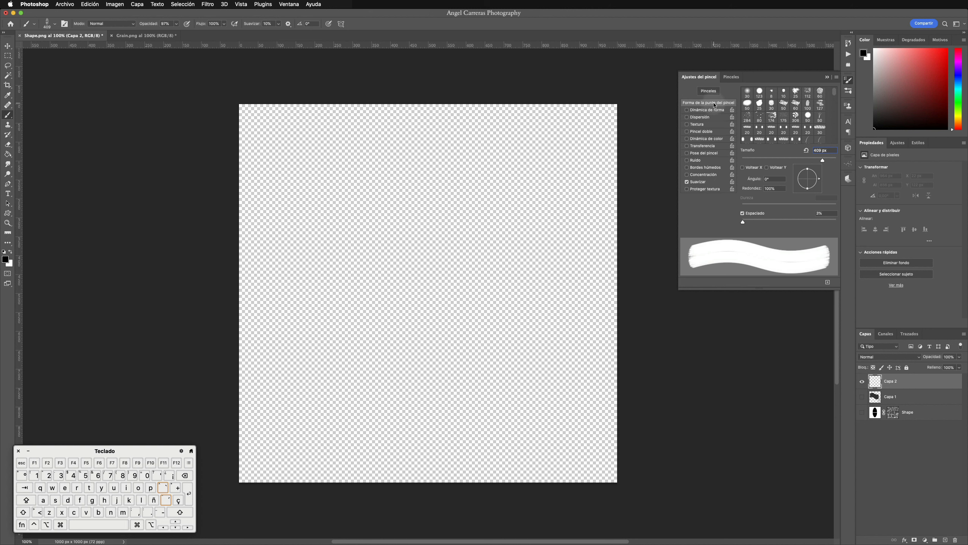
{"action": "left_click", "coordinate": [709, 110]}
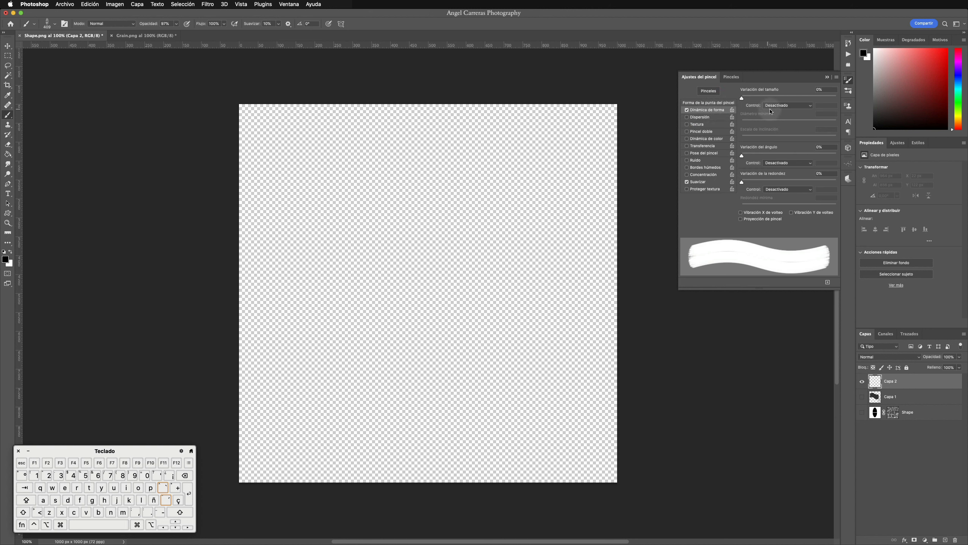
{"action": "left_click", "coordinate": [812, 106]}
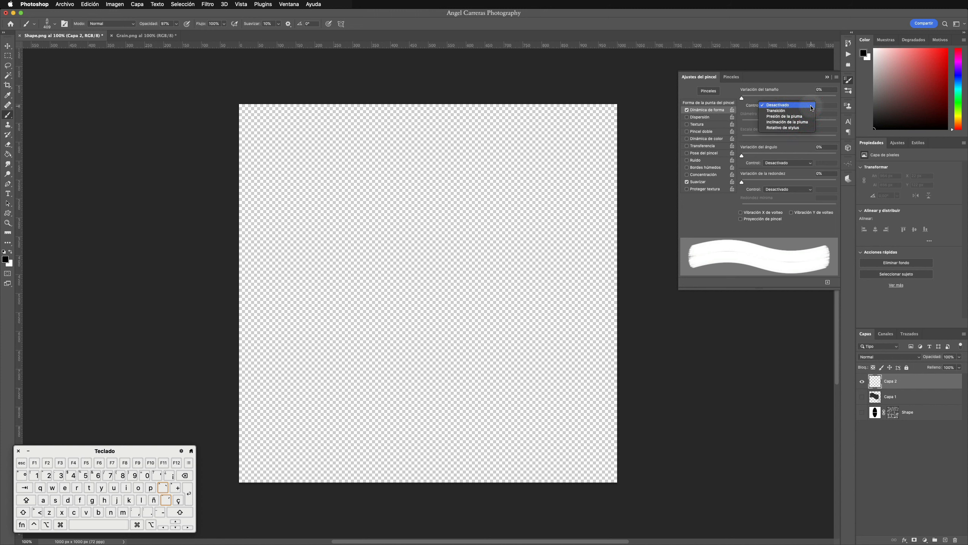
{"action": "left_click", "coordinate": [800, 116]}
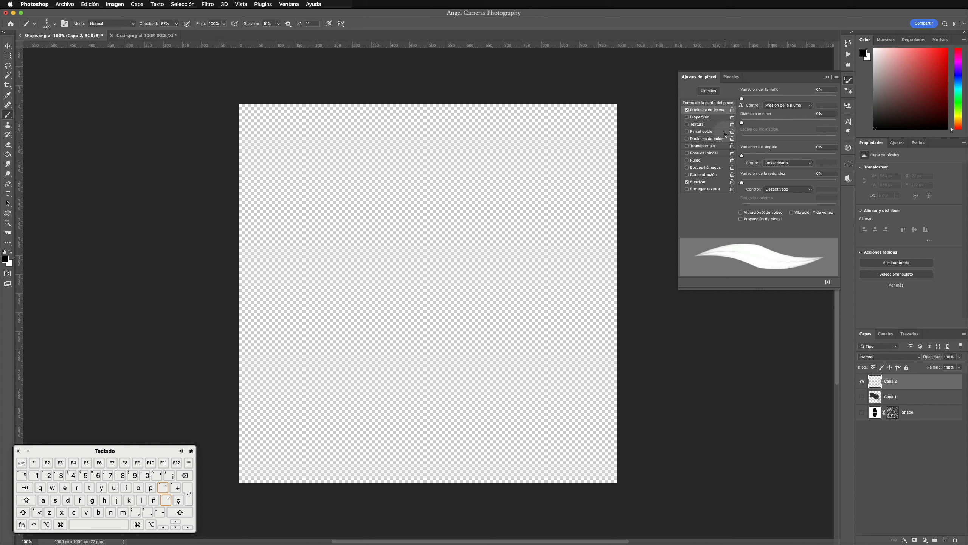
Step: Enable the brush's Transfer option with flow controlled by pen pressure (Presión de la pluma), and turn on Noise (Ruido)
{"action": "left_click", "coordinate": [698, 146]}
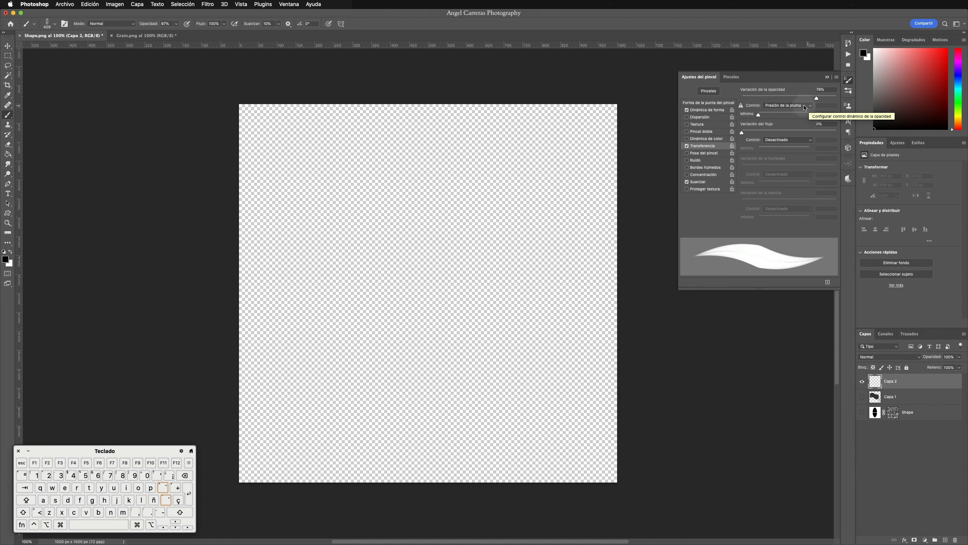
{"action": "left_click", "coordinate": [811, 140]}
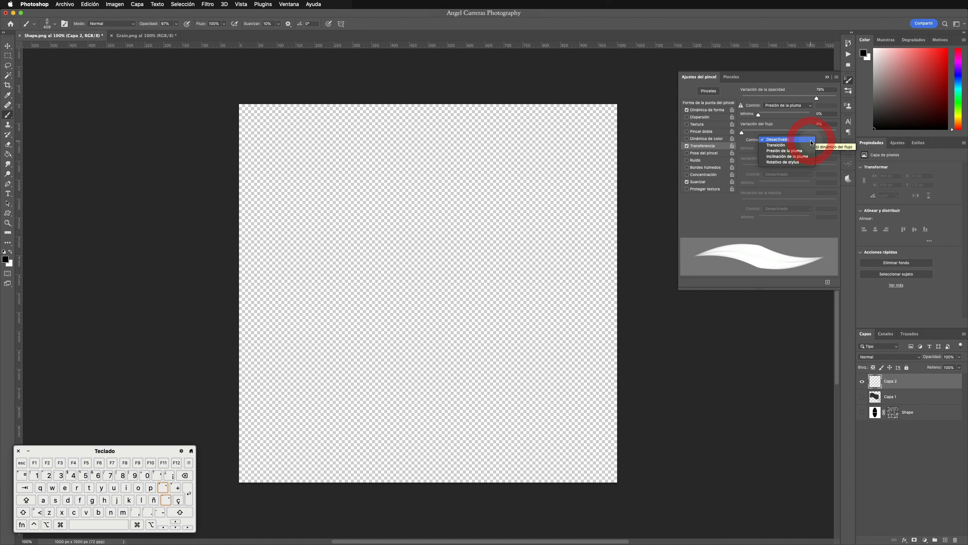
{"action": "left_click", "coordinate": [801, 151]}
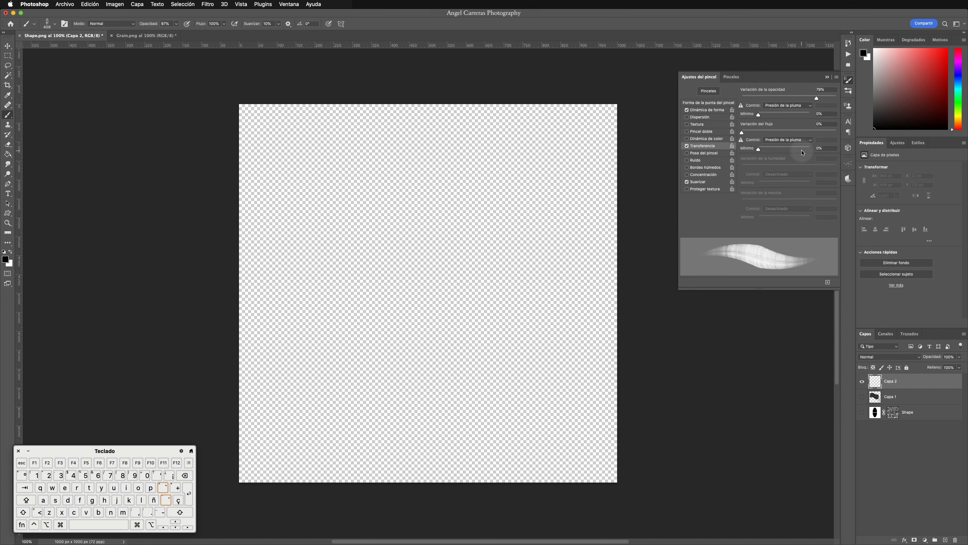
{"action": "left_click", "coordinate": [702, 162]}
Step: Undo a large test stroke on Capa 2 and paint a wavy one across the upper canvas with the brush reduced to 97 px
{"action": "mouse_move", "coordinate": [288, 238]}
{"action": "left_mouse_down"}
{"action": "mouse_move", "coordinate": [294, 215]}
{"action": "mouse_move", "coordinate": [347, 209]}
{"action": "mouse_move", "coordinate": [441, 278]}
{"action": "mouse_move", "coordinate": [522, 285]}
{"action": "mouse_move", "coordinate": [541, 276]}
{"action": "left_mouse_up"}
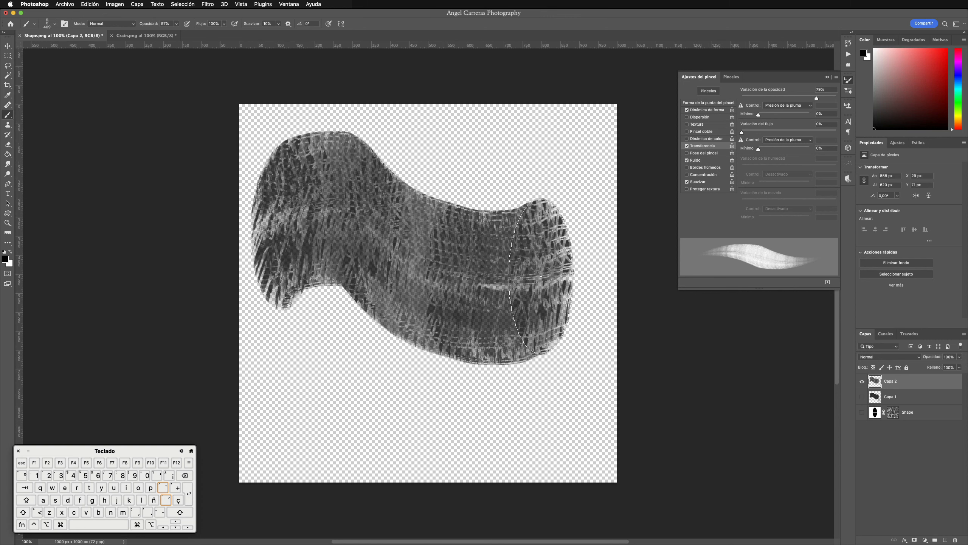
{"action": "key", "text": "super+z"}
{"action": "left_click_drag", "start_coordinate": [429, 230], "coordinate": [370, 232]}
{"action": "mouse_move", "coordinate": [299, 192]}
{"action": "left_mouse_down"}
{"action": "mouse_move", "coordinate": [325, 172]}
{"action": "mouse_move", "coordinate": [409, 163]}
{"action": "mouse_move", "coordinate": [496, 191]}
{"action": "mouse_move", "coordinate": [571, 186]}
{"action": "left_mouse_up"}
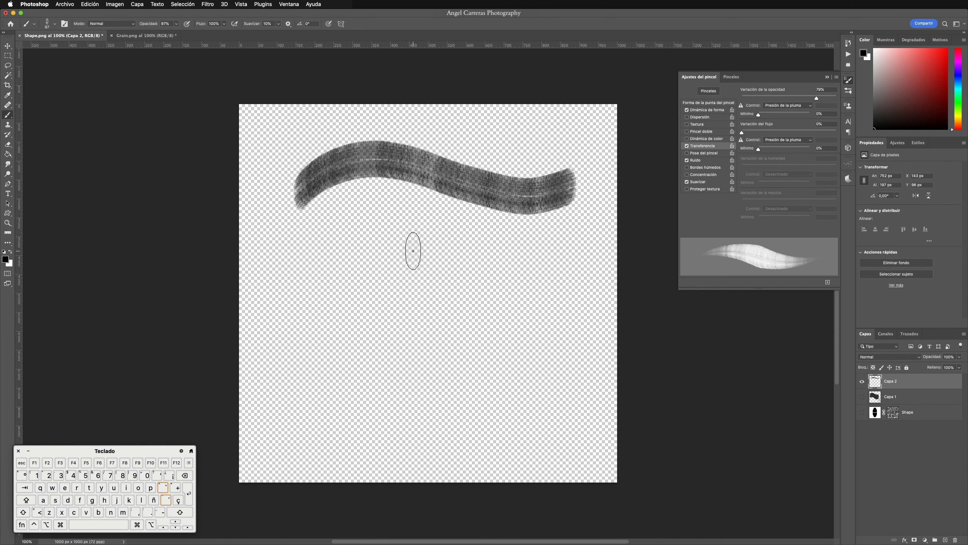
Step: Paint a test stroke across the middle of Capa 2 at 2% spacing, and undo it together with the earlier wavy stroke
{"action": "left_click", "coordinate": [710, 102]}
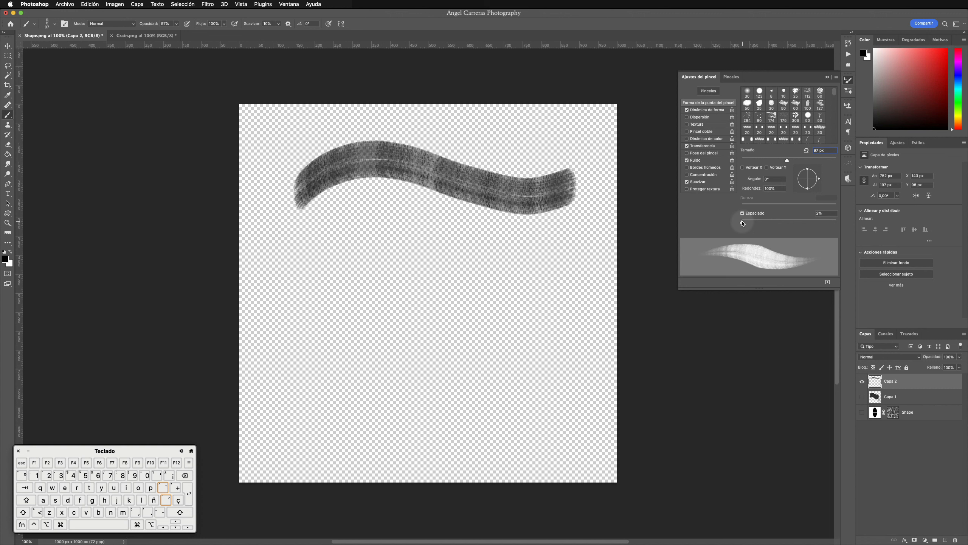
{"action": "left_click", "coordinate": [742, 223]}
{"action": "mouse_move", "coordinate": [284, 282]}
{"action": "left_mouse_down"}
{"action": "mouse_move", "coordinate": [318, 259]}
{"action": "mouse_move", "coordinate": [392, 255]}
{"action": "mouse_move", "coordinate": [480, 297]}
{"action": "mouse_move", "coordinate": [573, 287]}
{"action": "left_mouse_up"}
{"action": "key", "text": "super+z"}
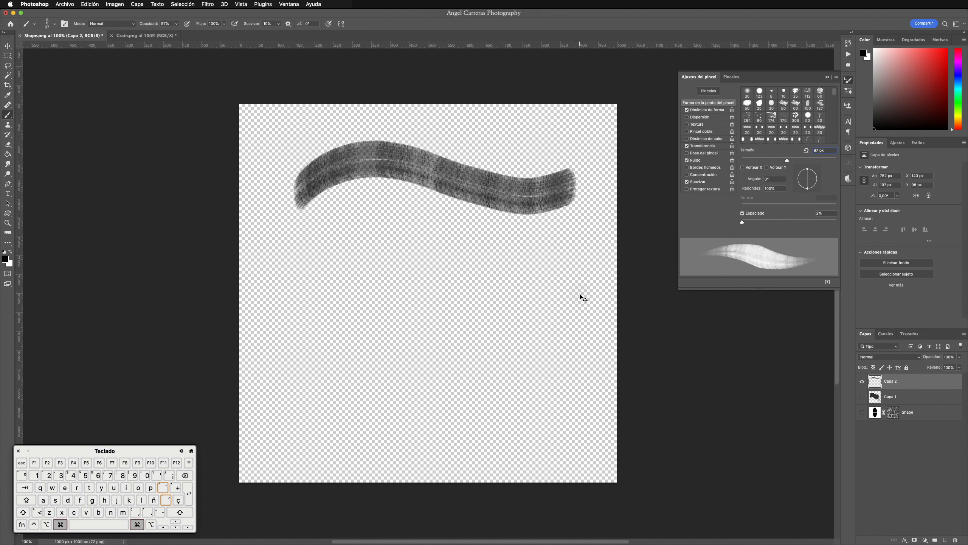
{"action": "key", "text": "super+z"}
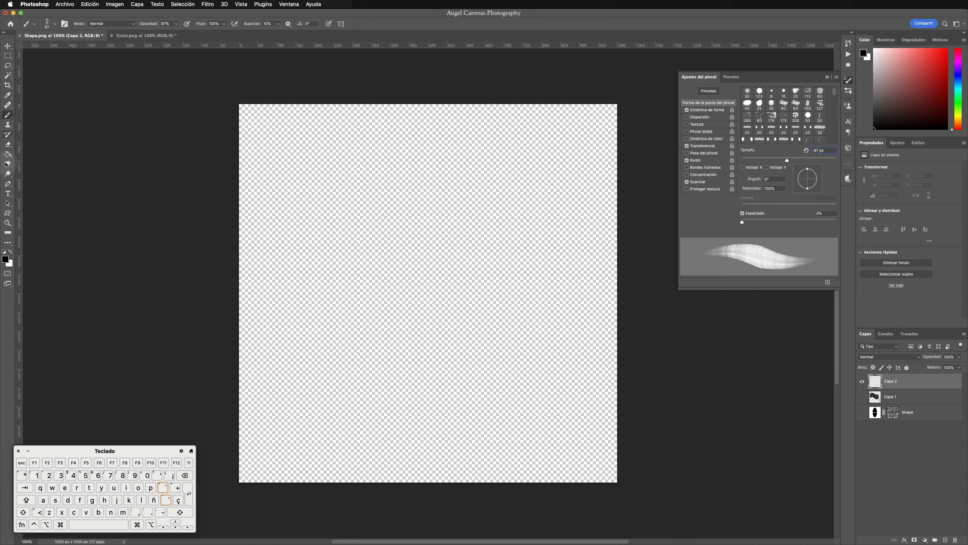
Step: Draw a wavy open Pen path across the middle of the canvas, arching up first and dipping near its far end
{"action": "left_click", "coordinate": [9, 185]}
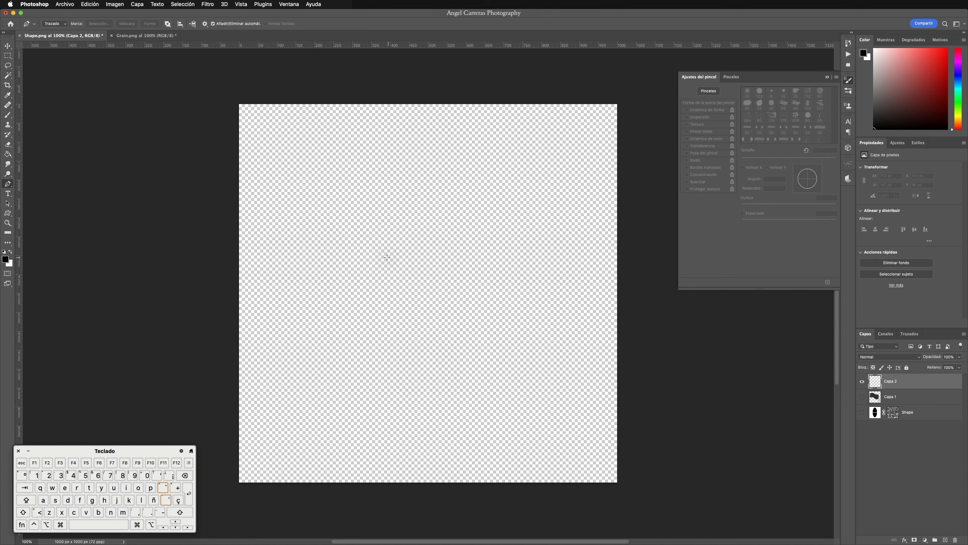
{"action": "left_click", "coordinate": [314, 245]}
{"action": "left_click_drag", "start_coordinate": [367, 178], "coordinate": [402, 172]}
{"action": "left_click_drag", "start_coordinate": [457, 201], "coordinate": [474, 220]}
{"action": "left_click_drag", "start_coordinate": [502, 264], "coordinate": [597, 257]}
{"action": "key", "text": "alt"}
{"action": "left_click", "coordinate": [597, 258], "text": "alt"}
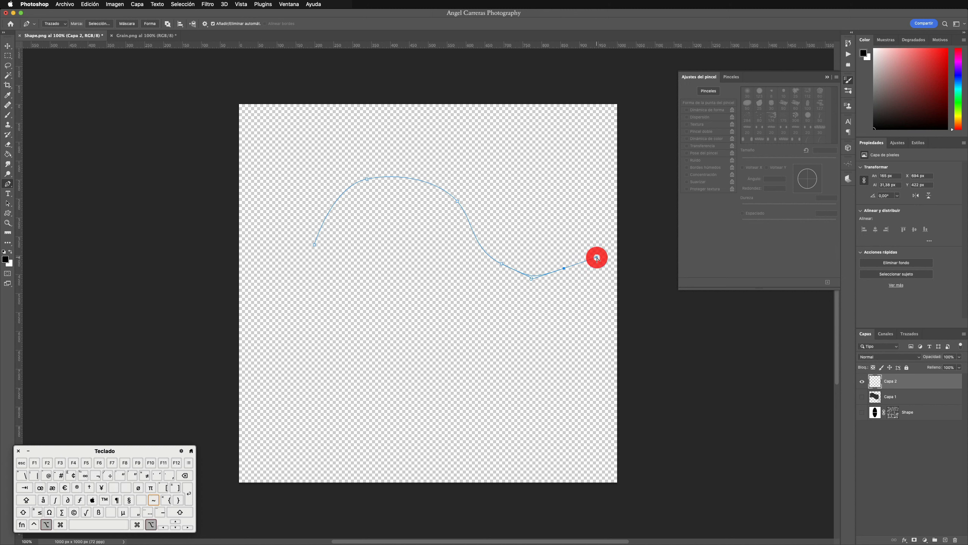
Step: Stroke the wavy path on Capa 2 with the brush (Pincel) and simulated pressure (Simular presión)
{"action": "right_click", "coordinate": [596, 258]}
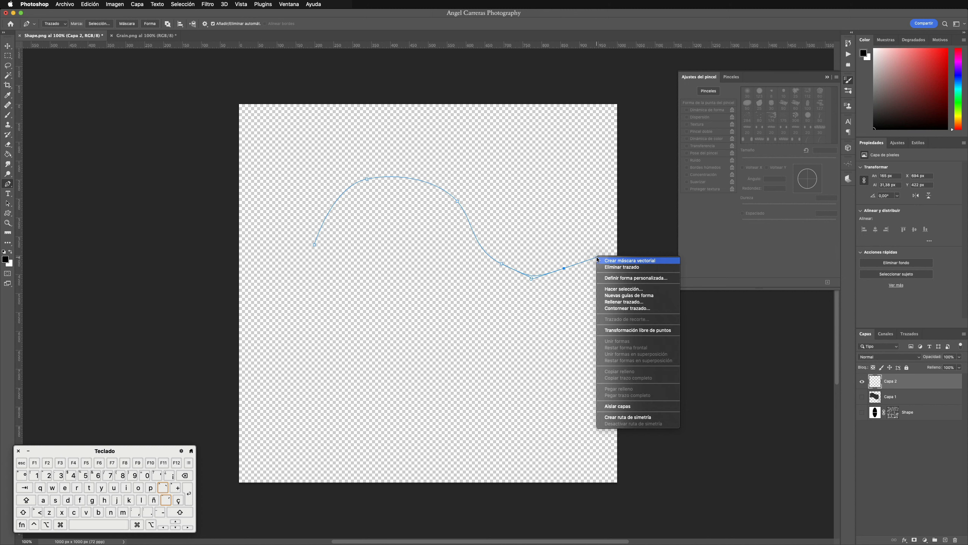
{"action": "left_click", "coordinate": [603, 309]}
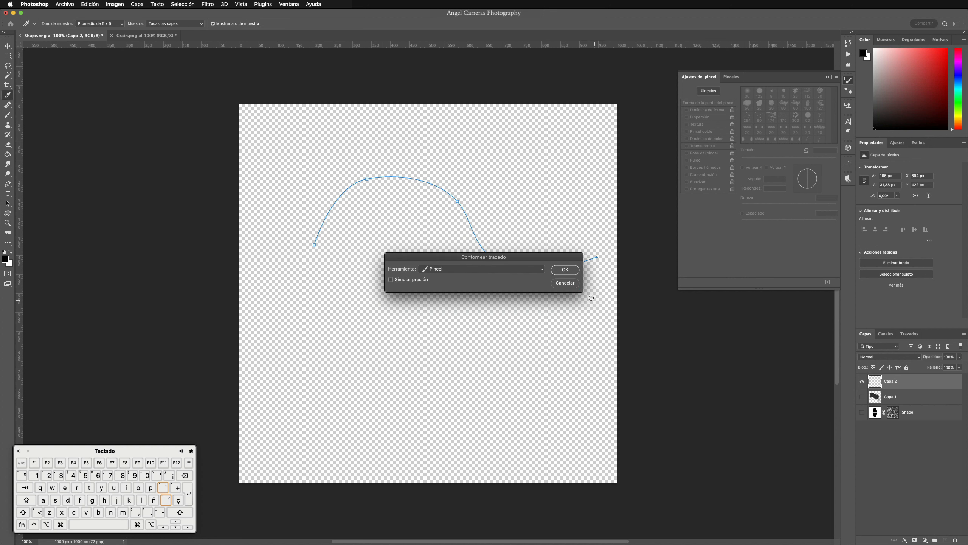
{"action": "left_click", "coordinate": [392, 281]}
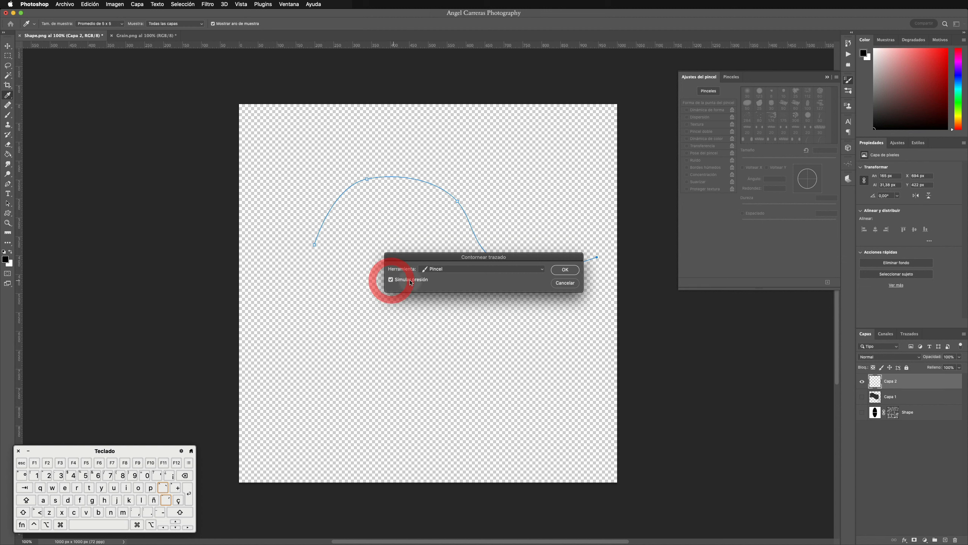
{"action": "left_click", "coordinate": [562, 271]}
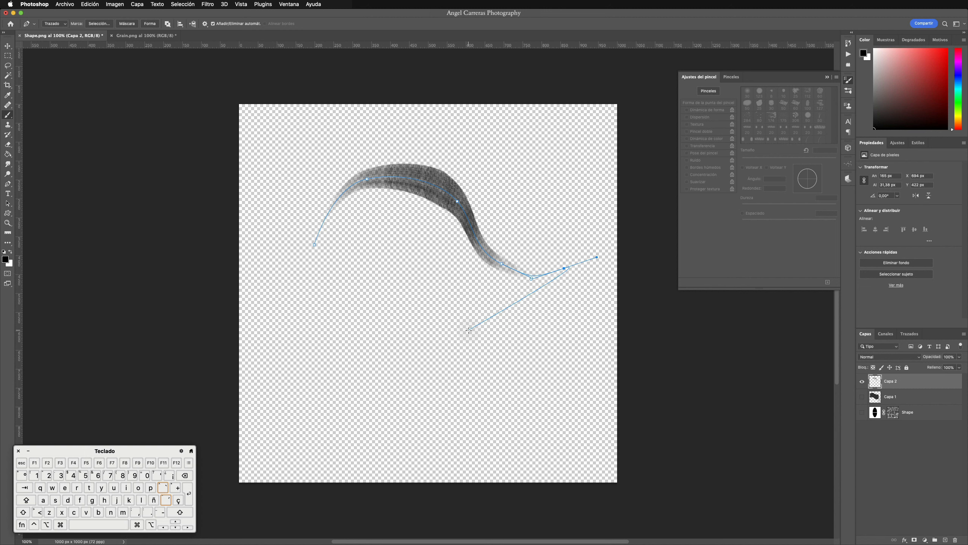
Step: Undo the brush-stroked path and its Pen path to leave Capa 2 empty
{"action": "key", "text": "Escape"}
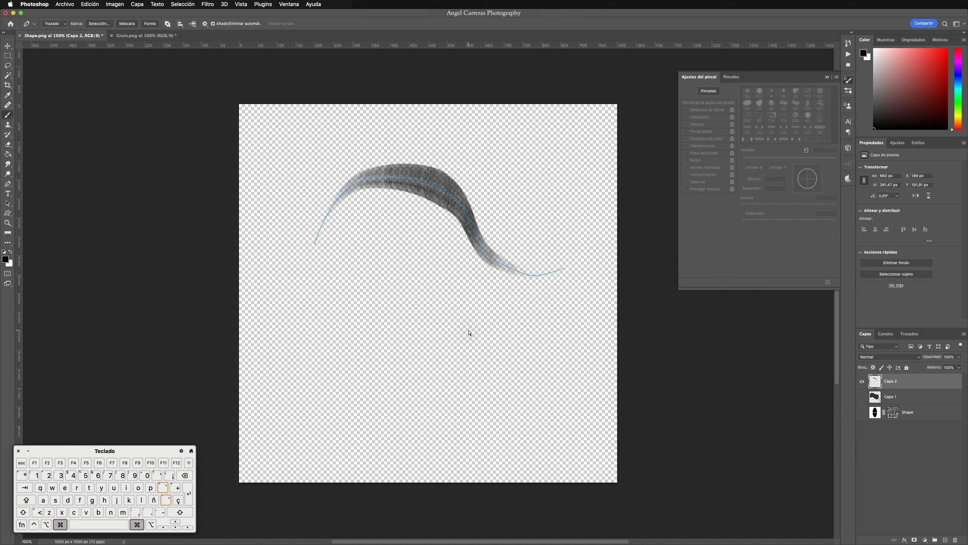
{"action": "key", "text": "super+z"}
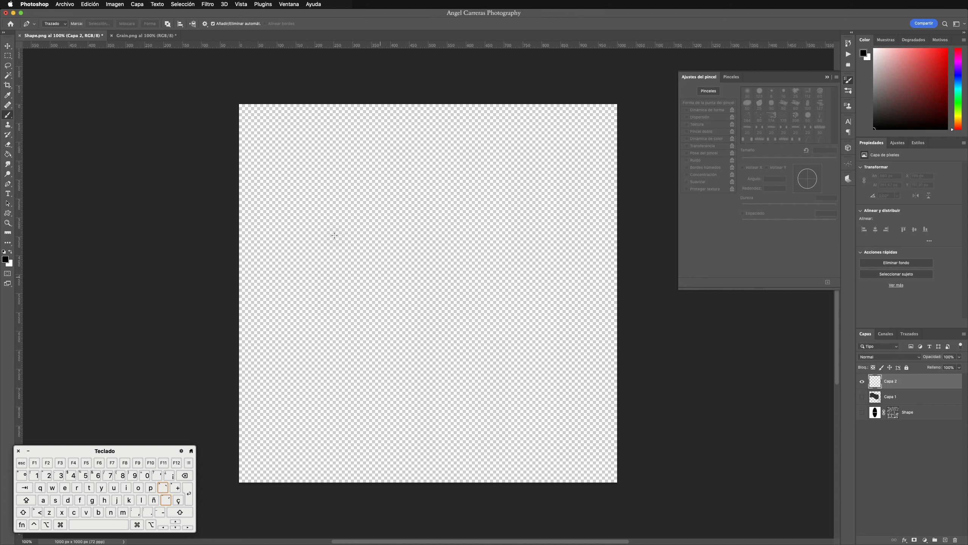
{"action": "left_click", "coordinate": [7, 45]}
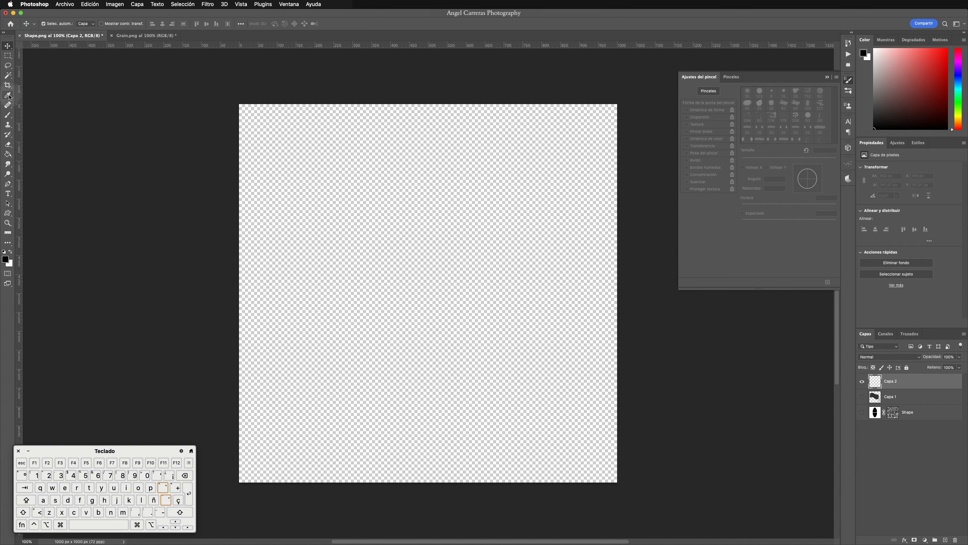
Step: Paint a wavy stroke across the upper part of Capa 2 and a zigzag stroke below it with the 97 px brush
{"action": "left_click", "coordinate": [7, 115]}
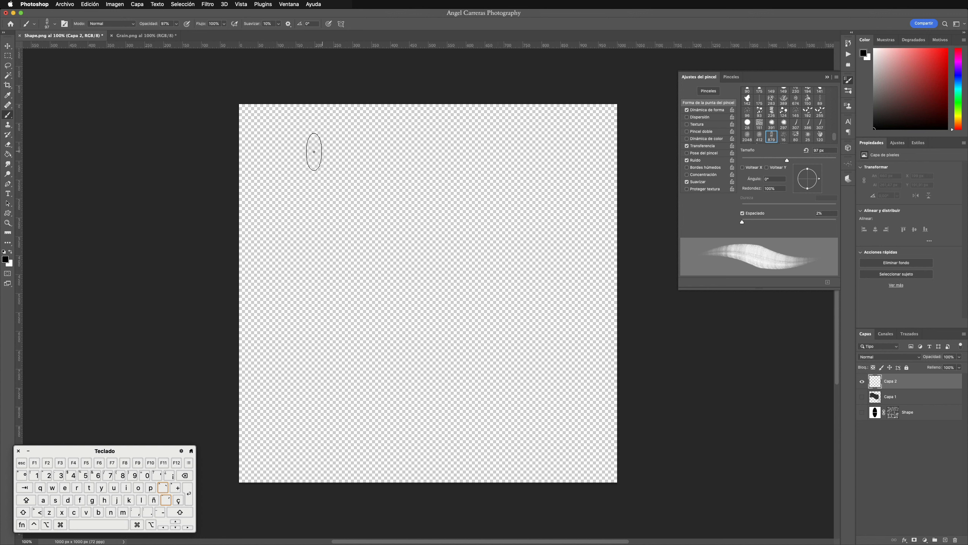
{"action": "mouse_move", "coordinate": [278, 163]}
{"action": "left_mouse_down"}
{"action": "mouse_move", "coordinate": [352, 168]}
{"action": "mouse_move", "coordinate": [388, 197]}
{"action": "mouse_move", "coordinate": [493, 212]}
{"action": "mouse_move", "coordinate": [576, 179]}
{"action": "left_mouse_up"}
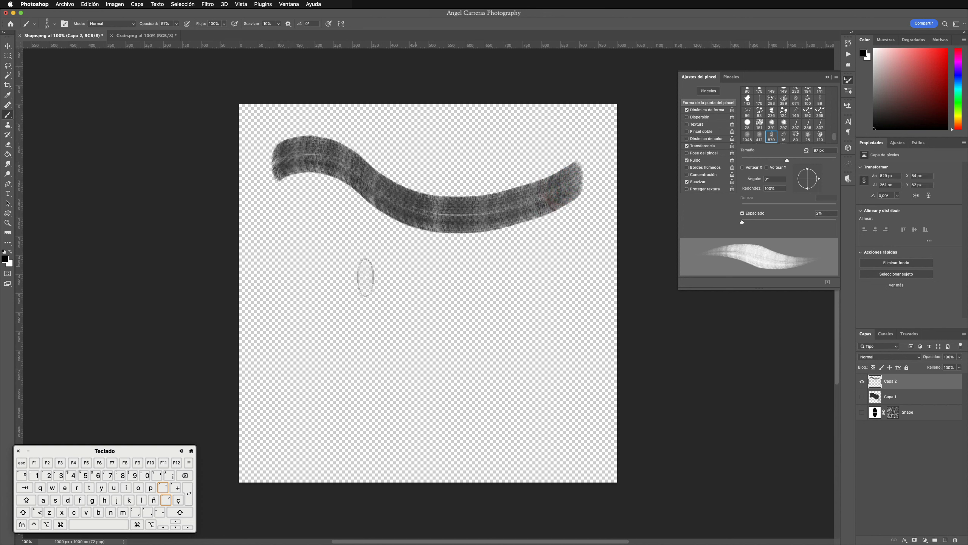
{"action": "mouse_move", "coordinate": [290, 318]}
{"action": "left_mouse_down"}
{"action": "mouse_move", "coordinate": [315, 257]}
{"action": "mouse_move", "coordinate": [340, 257]}
{"action": "mouse_move", "coordinate": [348, 312]}
{"action": "mouse_move", "coordinate": [372, 353]}
{"action": "mouse_move", "coordinate": [419, 257]}
{"action": "mouse_move", "coordinate": [451, 342]}
{"action": "mouse_move", "coordinate": [492, 311]}
{"action": "mouse_move", "coordinate": [523, 261]}
{"action": "mouse_move", "coordinate": [544, 281]}
{"action": "mouse_move", "coordinate": [556, 323]}
{"action": "left_mouse_up"}
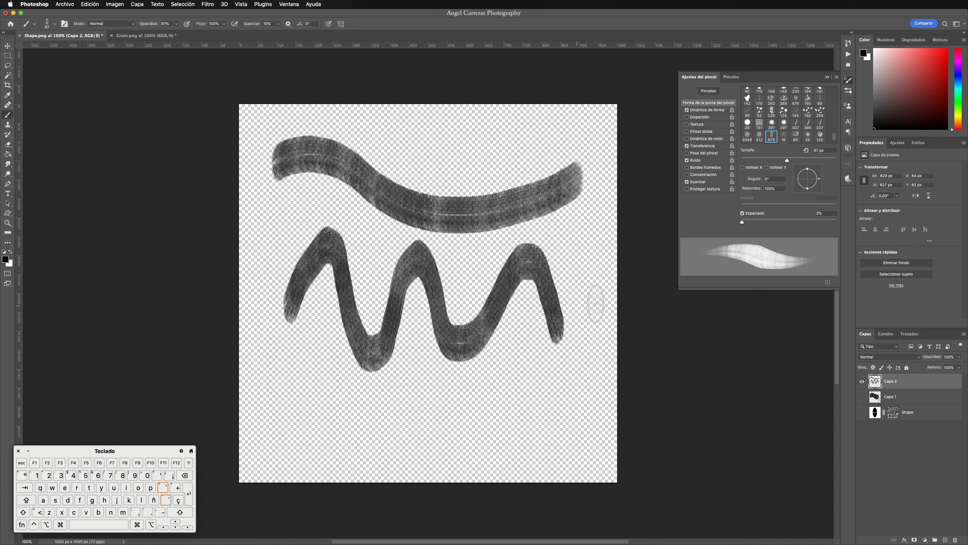
Step: Rename the Capa 2 layer as Con Raton
{"action": "double_click", "coordinate": [891, 382]}
{"action": "type", "text": "Con Raton"}
{"action": "key", "text": "Return"}
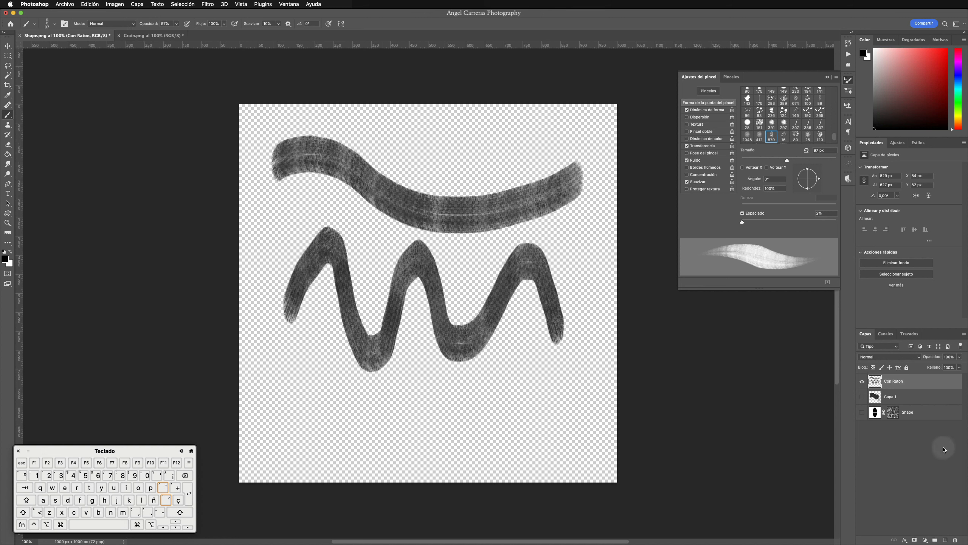
Step: Add a new layer above Con Raton and name it Con Pincel
{"action": "left_click", "coordinate": [946, 540]}
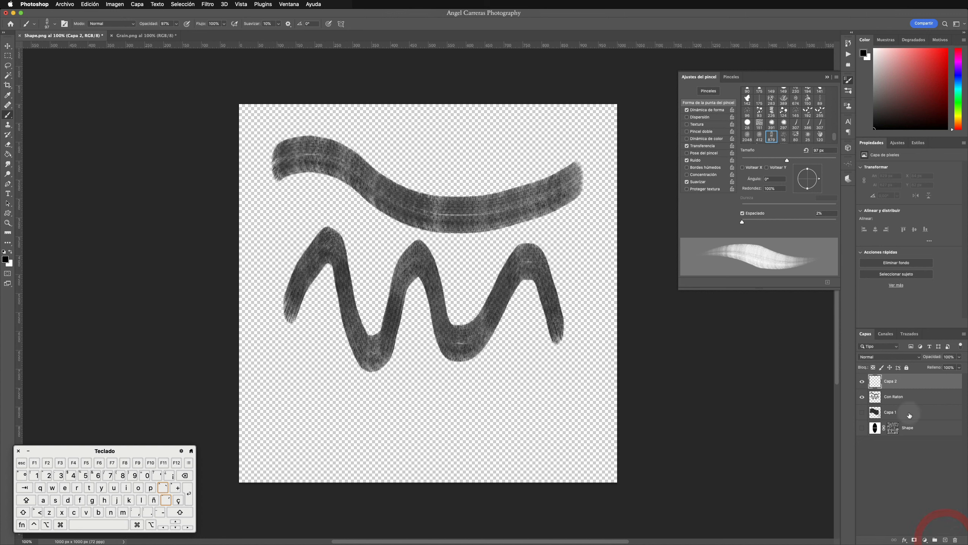
{"action": "double_click", "coordinate": [891, 381]}
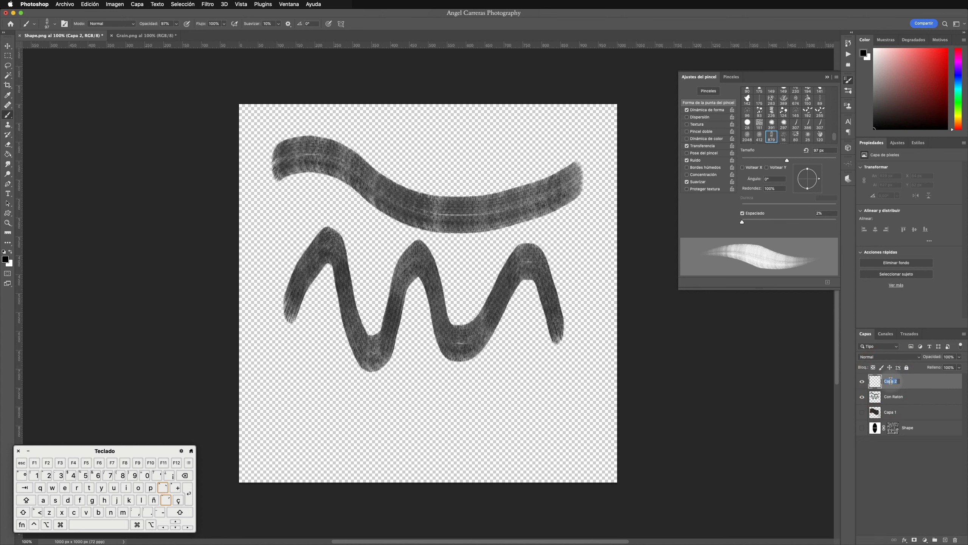
{"action": "key", "text": "shift"}
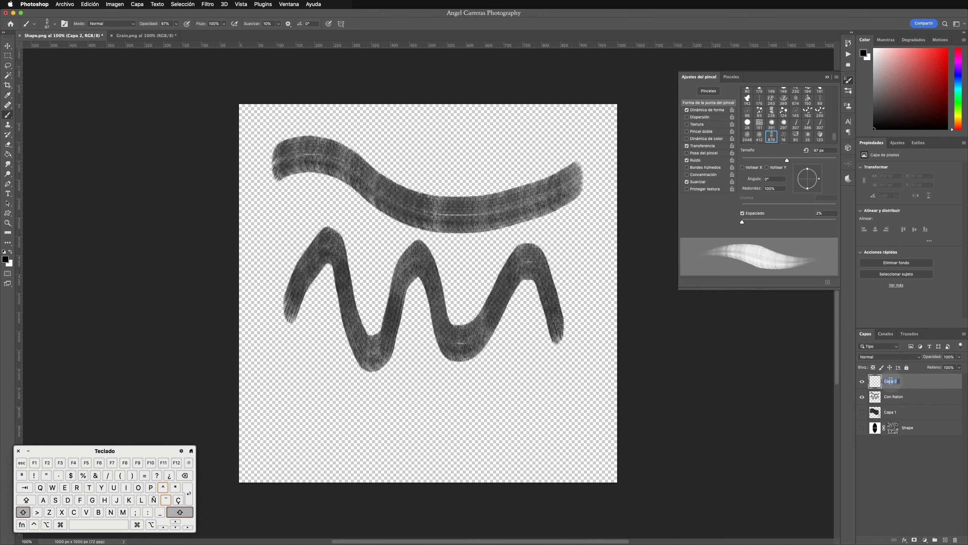
{"action": "type", "text": "Con "}
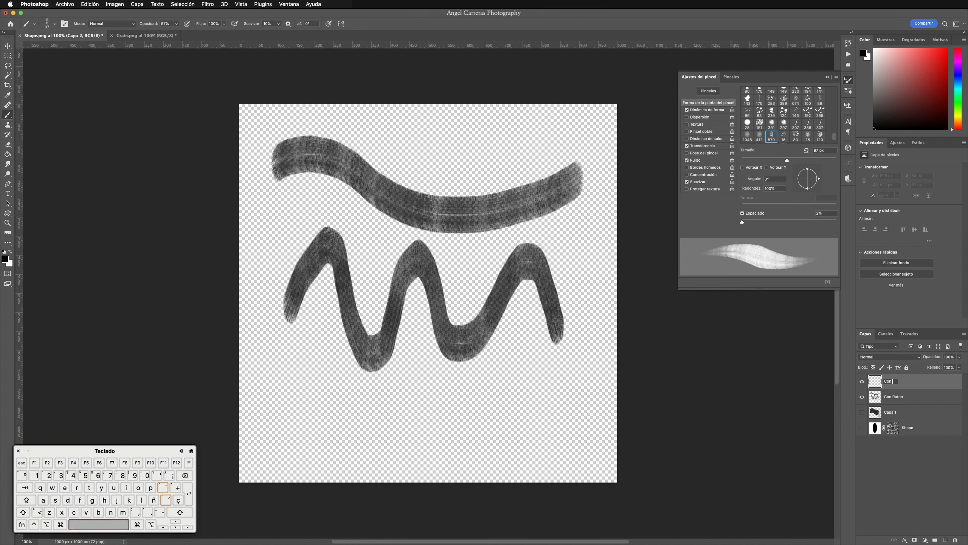
{"action": "type", "text": "Pincel"}
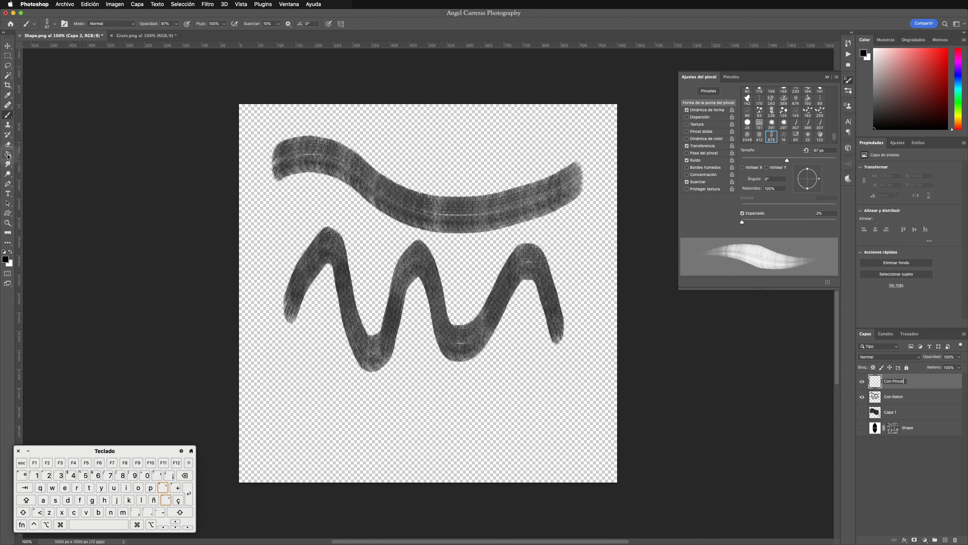
{"action": "left_click", "coordinate": [9, 185]}
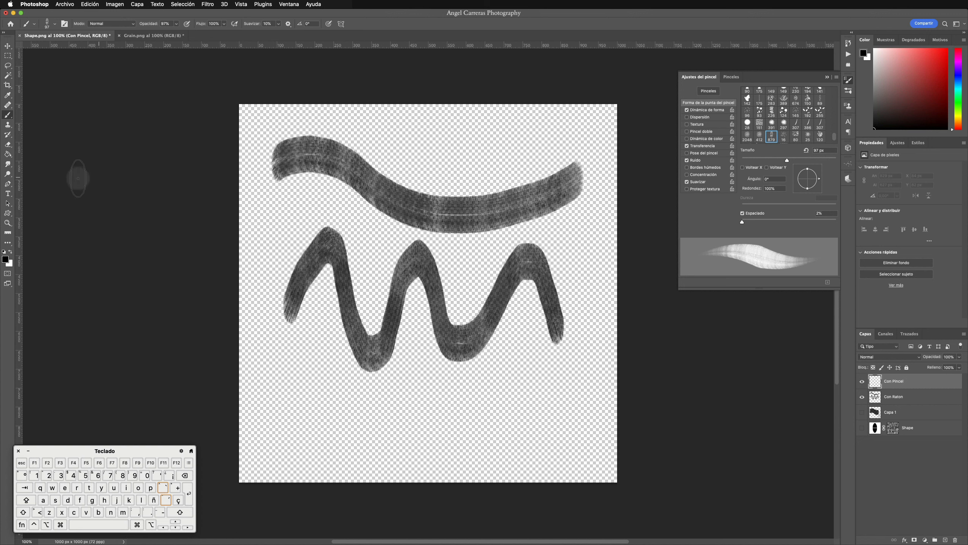
Step: Trace the centre of the upper wavy stroke with an open Pen path from end to end
{"action": "left_click", "coordinate": [9, 184]}
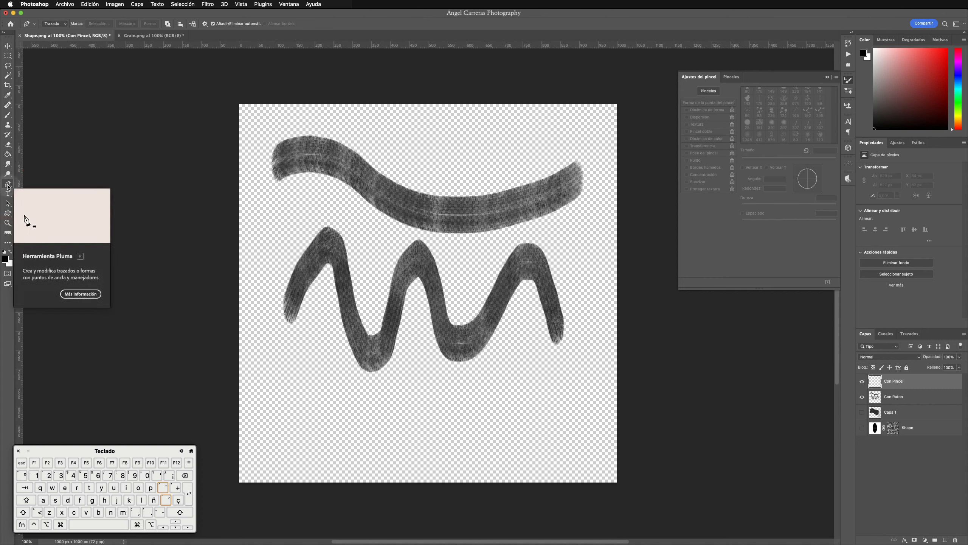
{"action": "left_click", "coordinate": [273, 163]}
{"action": "left_click_drag", "start_coordinate": [312, 152], "coordinate": [331, 153]}
{"action": "left_click_drag", "start_coordinate": [344, 165], "coordinate": [400, 206]}
{"action": "left_click_drag", "start_coordinate": [431, 216], "coordinate": [497, 215]}
{"action": "left_click_drag", "start_coordinate": [525, 206], "coordinate": [591, 172]}
{"action": "left_click", "coordinate": [591, 171]}
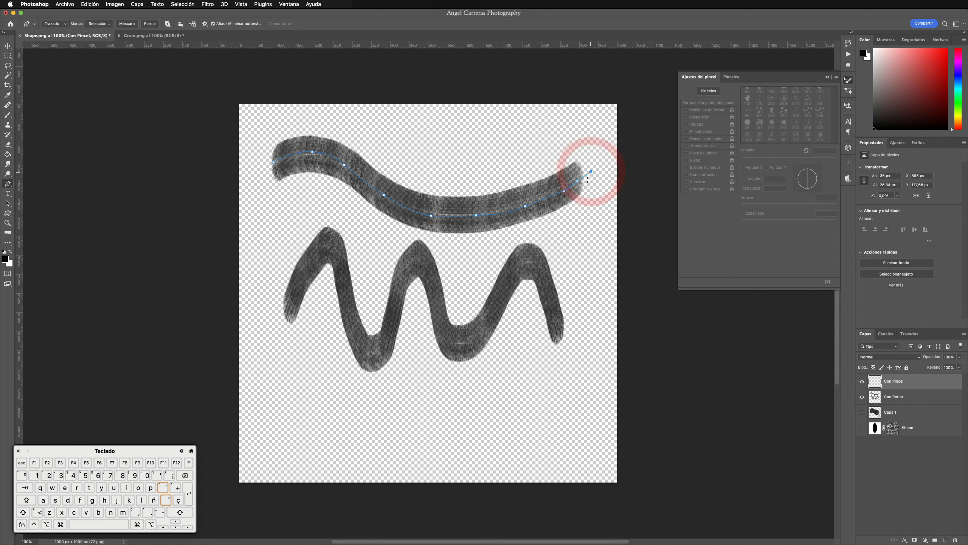
{"action": "key", "text": "Escape"}
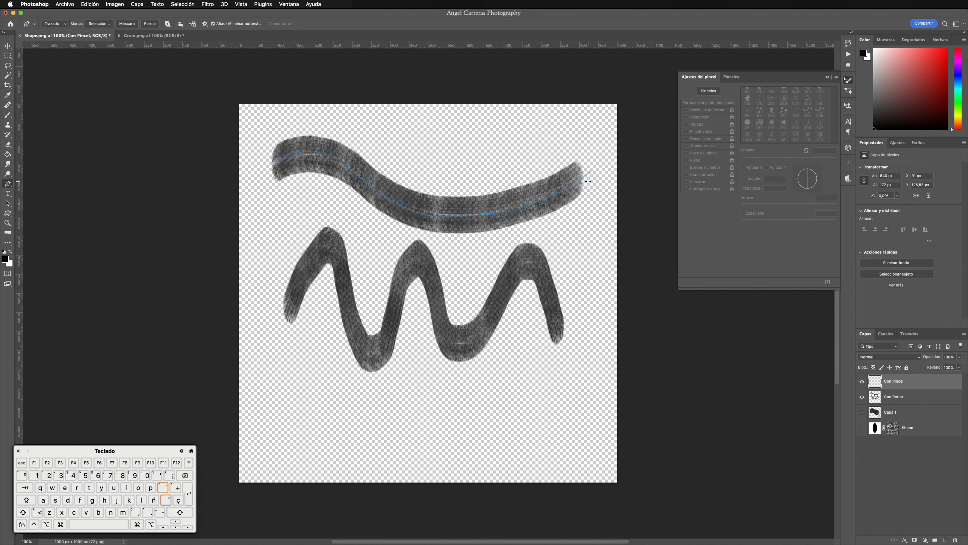
Step: Trace the centre of the zigzag stroke with a second open Pen path, following its peaks and valleys to the end
{"action": "left_click", "coordinate": [285, 316]}
{"action": "left_click", "coordinate": [294, 296]}
{"action": "left_click", "coordinate": [306, 270]}
{"action": "left_click", "coordinate": [320, 250]}
{"action": "left_click", "coordinate": [332, 243]}
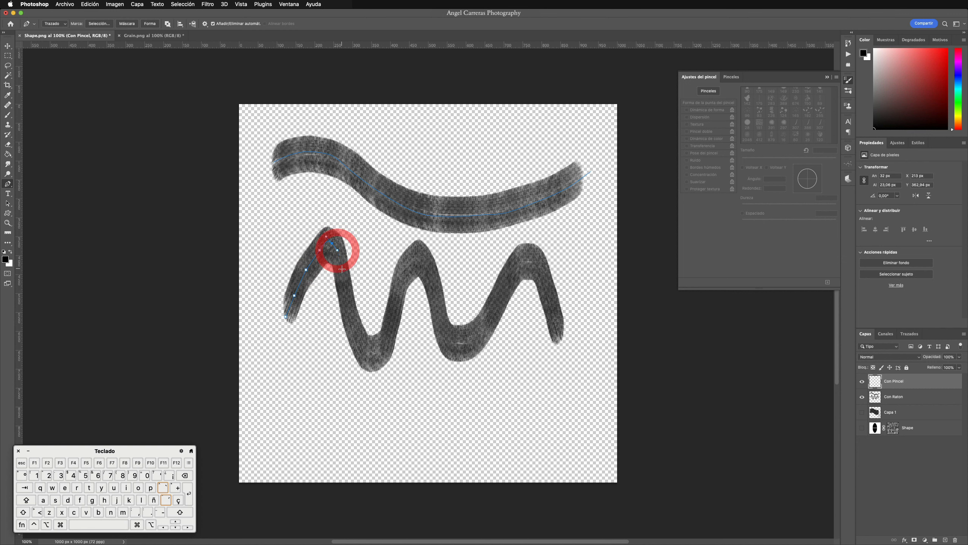
{"action": "left_click", "coordinate": [342, 269]}
{"action": "left_click", "coordinate": [345, 302]}
{"action": "left_click", "coordinate": [359, 340]}
{"action": "left_click", "coordinate": [365, 352]}
{"action": "left_click", "coordinate": [364, 359]}
{"action": "left_click_drag", "start_coordinate": [381, 358], "coordinate": [394, 328]}
{"action": "left_click_drag", "start_coordinate": [398, 291], "coordinate": [399, 280]}
{"action": "left_click_drag", "start_coordinate": [409, 264], "coordinate": [417, 258]}
{"action": "left_click", "coordinate": [432, 279]}
{"action": "left_click", "coordinate": [440, 313]}
{"action": "left_click", "coordinate": [452, 338]}
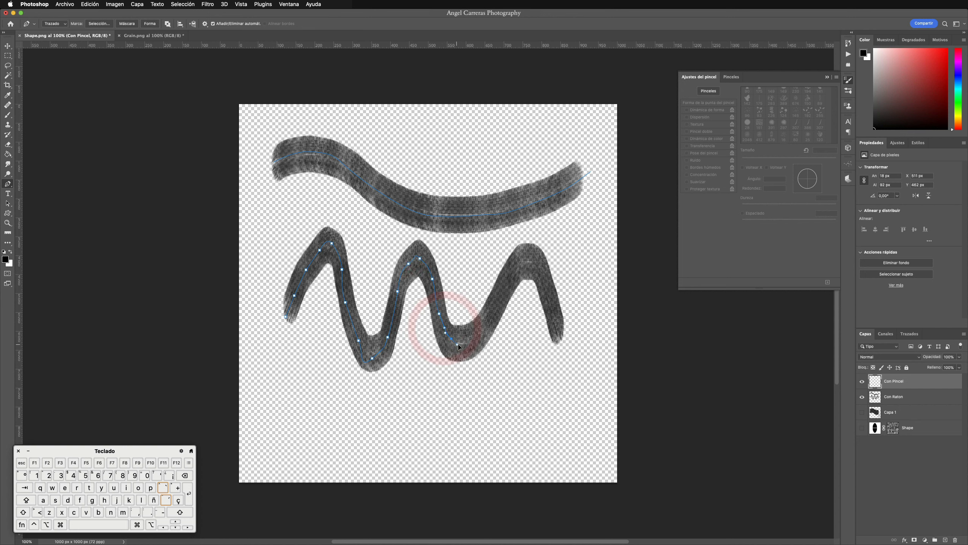
{"action": "left_click", "coordinate": [470, 339]}
{"action": "left_click", "coordinate": [488, 318]}
{"action": "left_click", "coordinate": [503, 292]}
{"action": "left_click", "coordinate": [507, 275]}
{"action": "left_click_drag", "start_coordinate": [526, 263], "coordinate": [533, 264]}
{"action": "left_click", "coordinate": [552, 304]}
{"action": "left_click", "coordinate": [562, 348]}
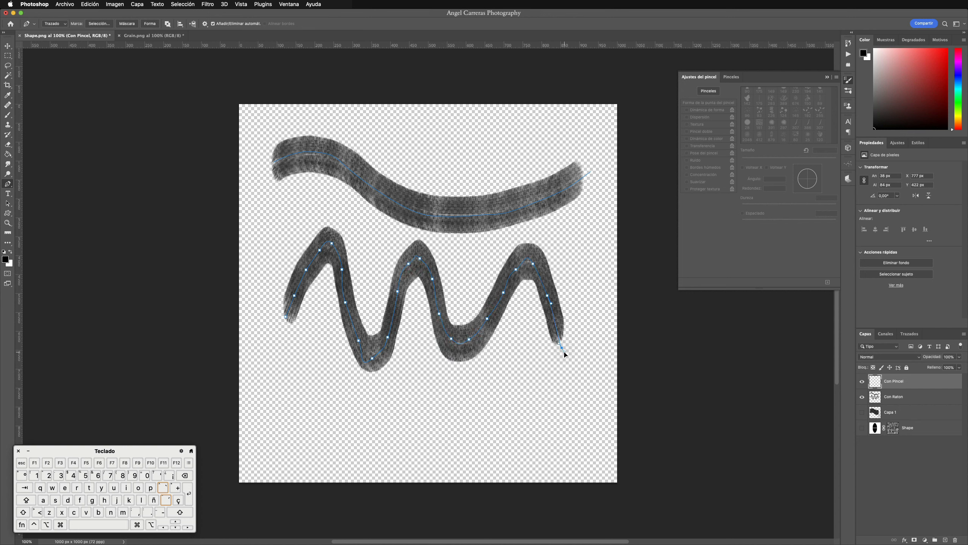
{"action": "left_click", "coordinate": [564, 353], "text": "super"}
Step: Stroke both traced paths on the Con Pincel layer with the brush (Pincel) and simulated pressure (Simular presión)
{"action": "right_click", "coordinate": [484, 220]}
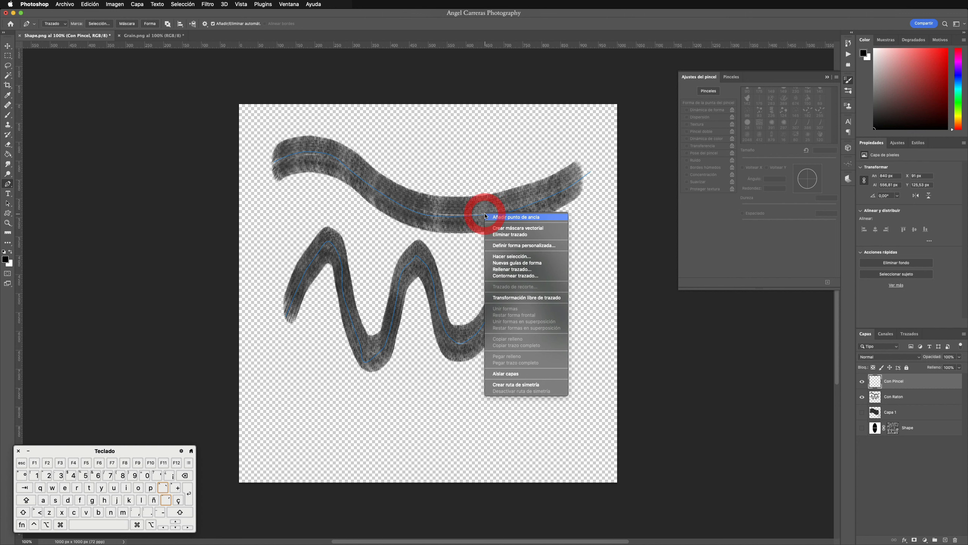
{"action": "left_click", "coordinate": [498, 275]}
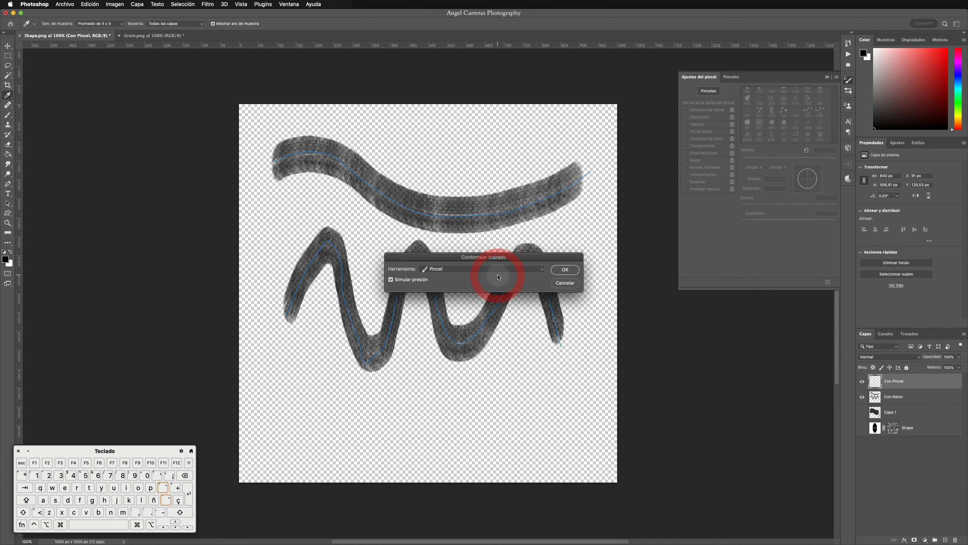
{"action": "left_click", "coordinate": [565, 270]}
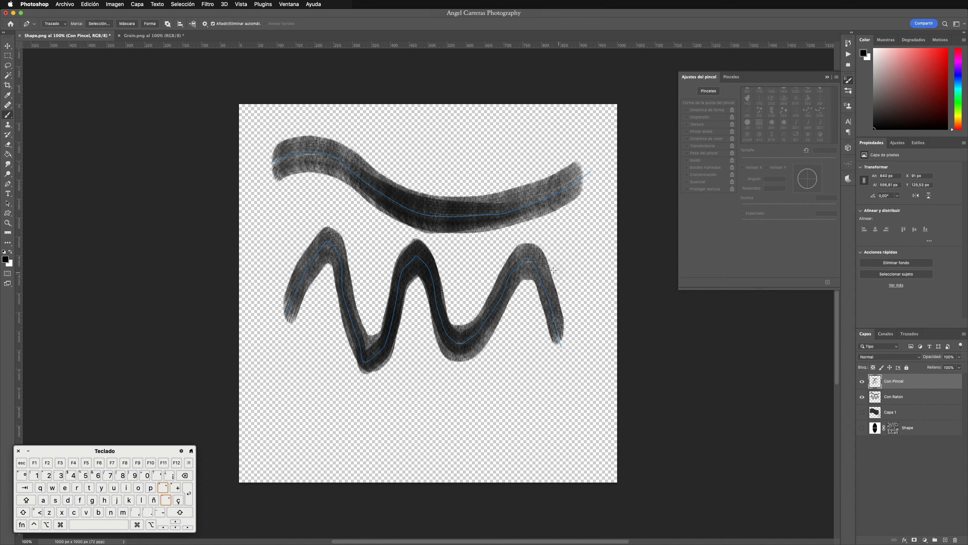
Step: Hide the Con Raton layer to compare its strokes with the Con Pincel ones, and dismiss the paths
{"action": "left_click", "coordinate": [862, 396]}
{"action": "left_click", "coordinate": [862, 397]}
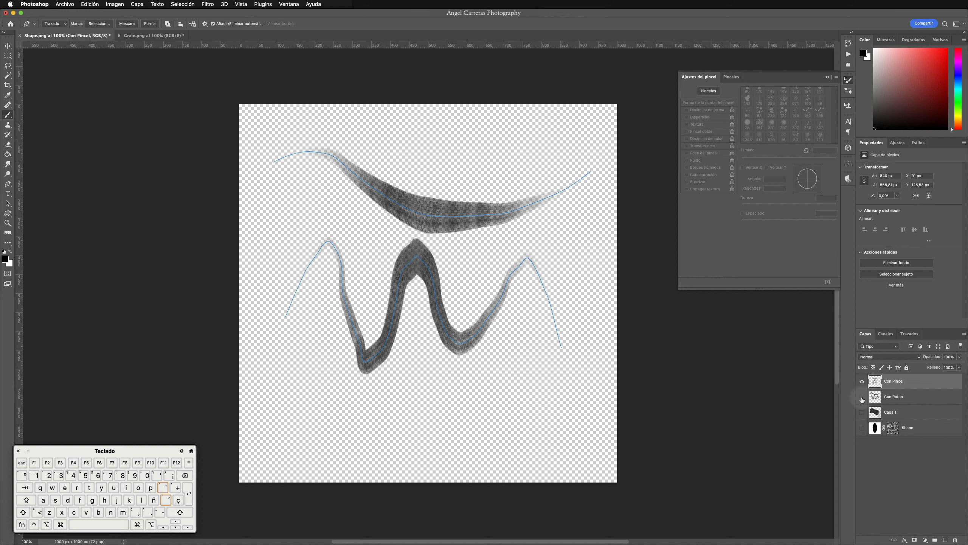
{"action": "key", "text": "Return"}
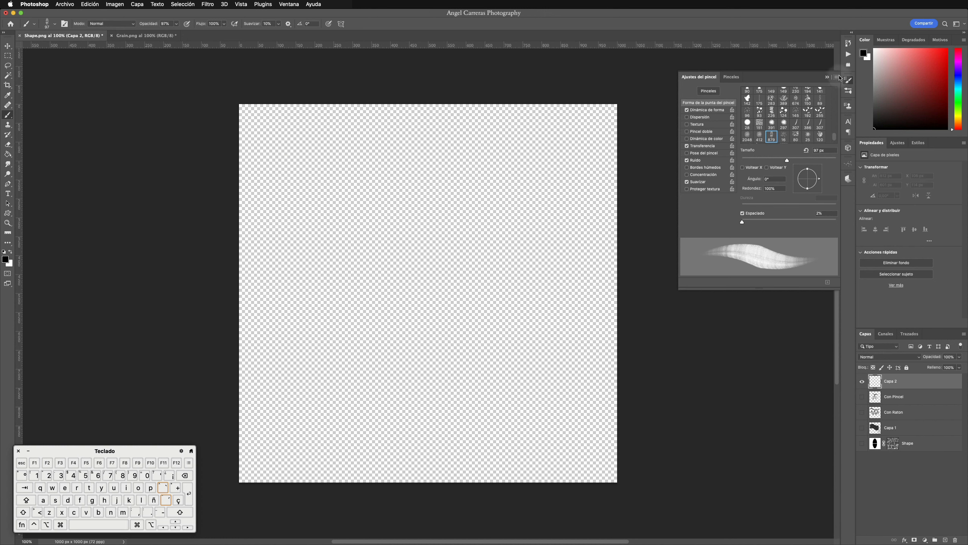
Step: Save the current brush as a new preset named Shape-Brush Dinamic, capturing its size and tool settings but not the colour
{"action": "left_click", "coordinate": [837, 77]}
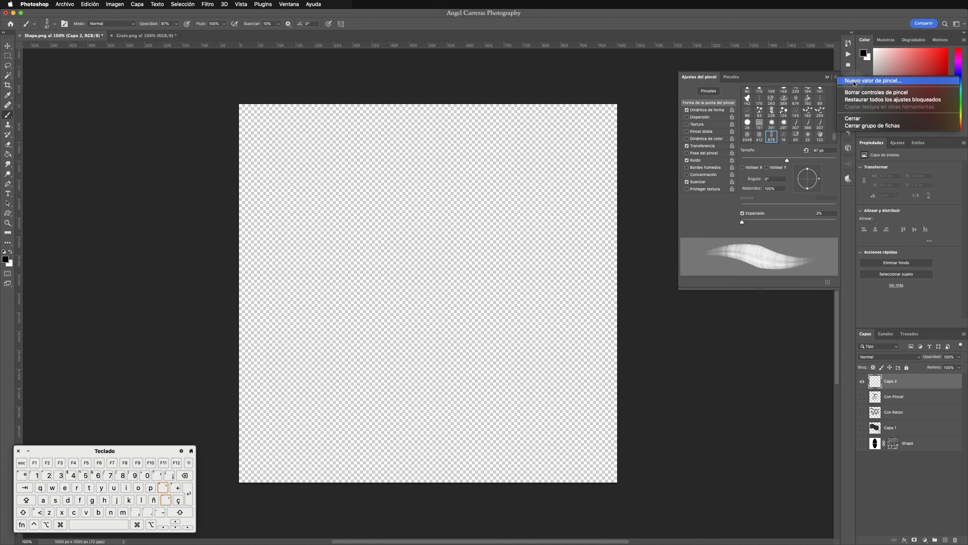
{"action": "left_click", "coordinate": [854, 81]}
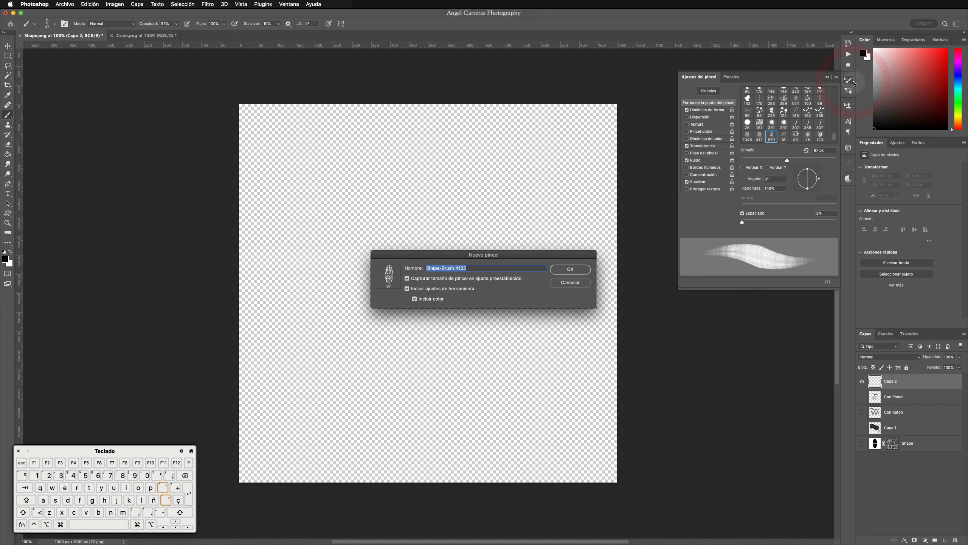
{"action": "left_click", "coordinate": [456, 267]}
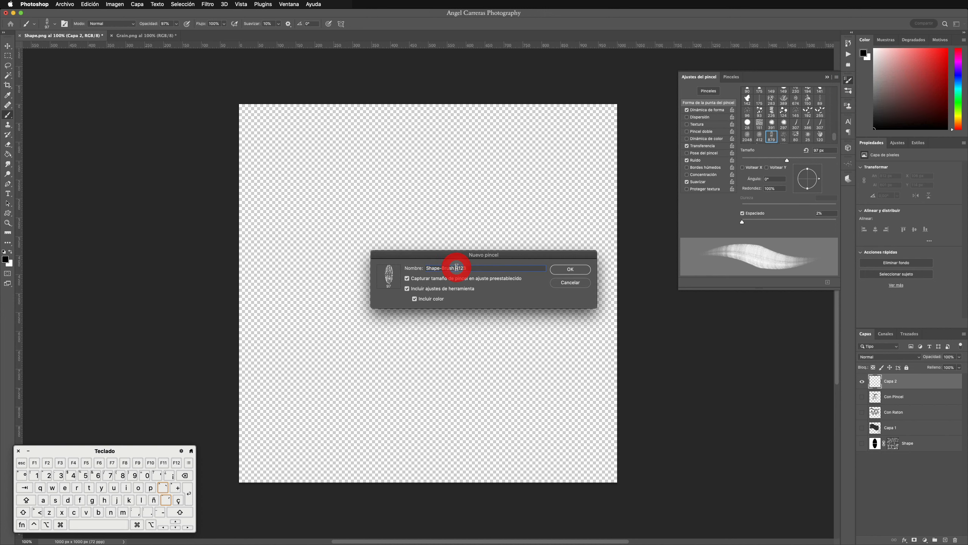
{"action": "left_click_drag", "start_coordinate": [456, 267], "coordinate": [505, 268]}
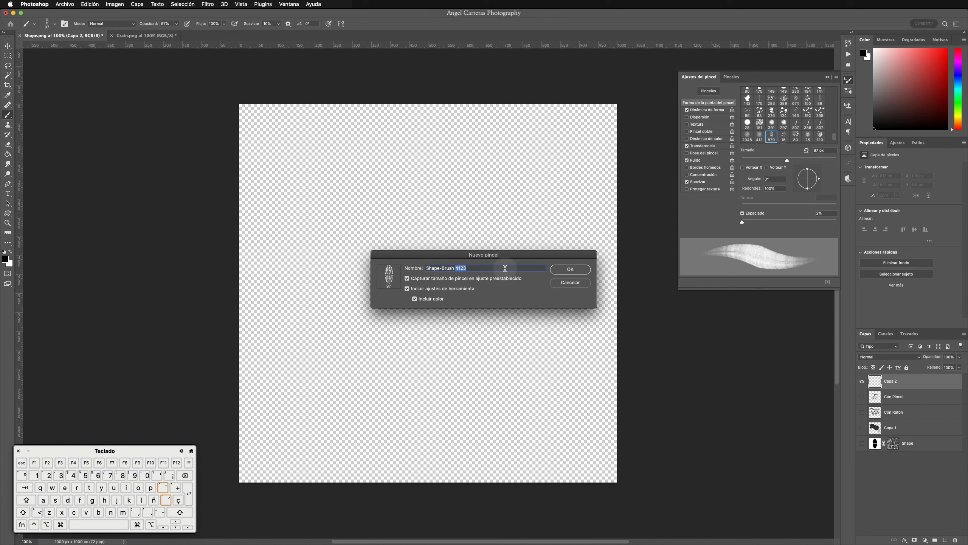
{"action": "type", "text": "Dinamic"}
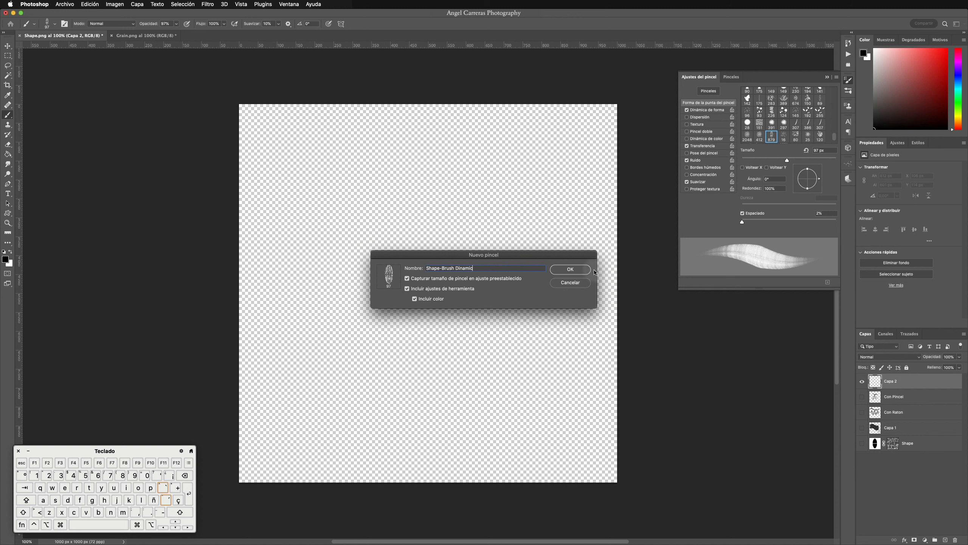
{"action": "left_click", "coordinate": [415, 299]}
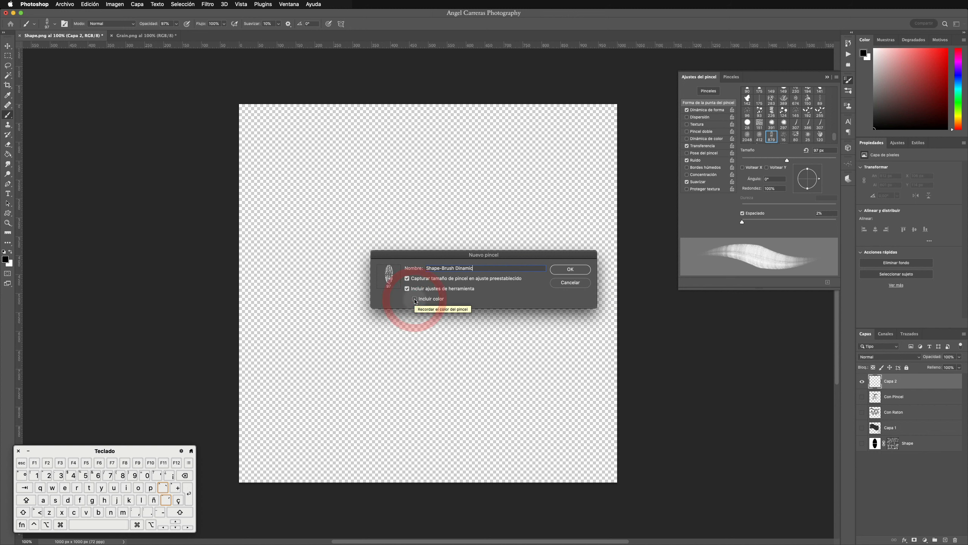
{"action": "left_click", "coordinate": [578, 269]}
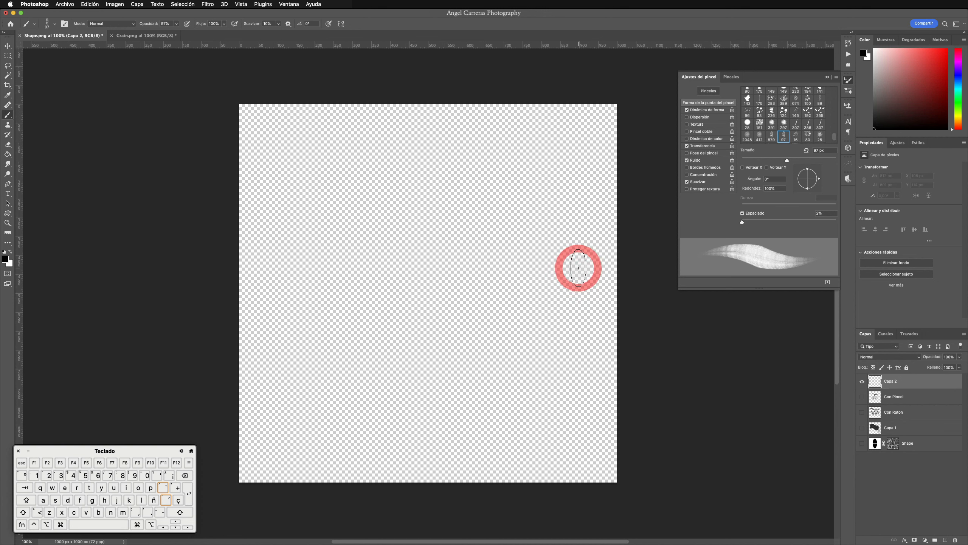
Step: Show the end of the saved brush preset list and choose the original Shape-Brush preset
{"action": "left_click", "coordinate": [848, 90]}
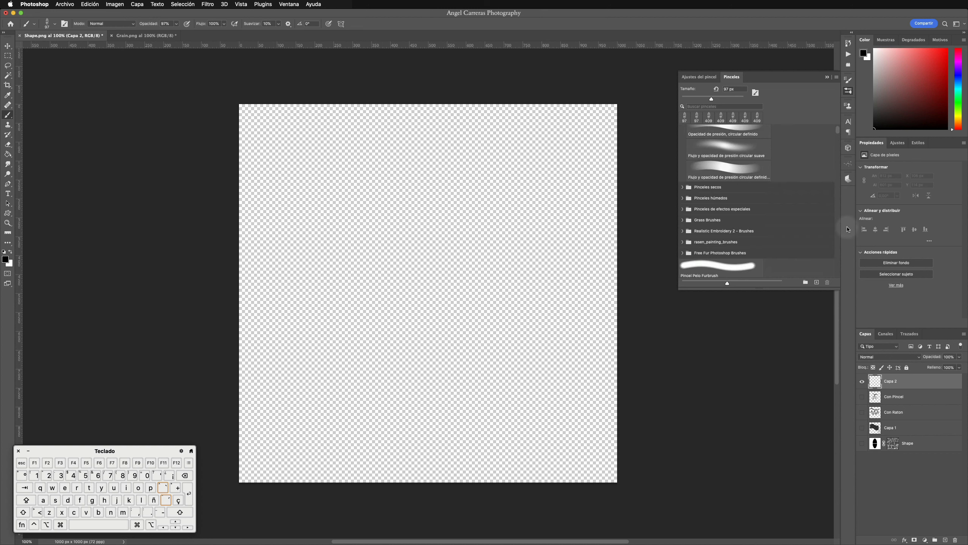
{"action": "left_click_drag", "start_coordinate": [847, 226], "coordinate": [840, 289]}
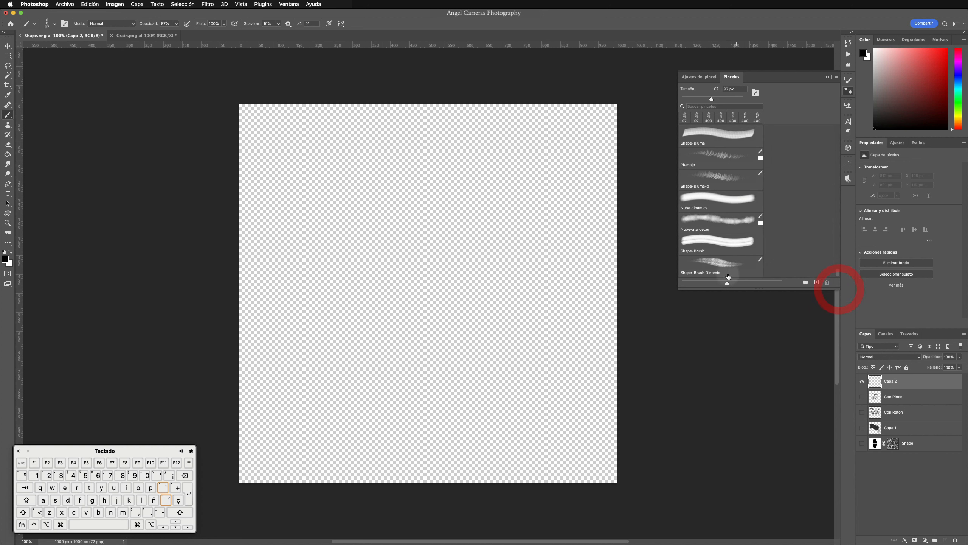
{"action": "left_click", "coordinate": [710, 242]}
Step: Try a wavy stroke with Shape-Brush at 391 px and another below with Shape-Brush Dinamic at 280 px, and undo both
{"action": "mouse_move", "coordinate": [366, 229]}
{"action": "left_mouse_down"}
{"action": "mouse_move", "coordinate": [283, 230]}
{"action": "mouse_move", "coordinate": [301, 216]}
{"action": "left_mouse_up"}
{"action": "mouse_move", "coordinate": [309, 206]}
{"action": "left_mouse_down"}
{"action": "mouse_move", "coordinate": [338, 192]}
{"action": "mouse_move", "coordinate": [390, 188]}
{"action": "mouse_move", "coordinate": [476, 224]}
{"action": "mouse_move", "coordinate": [544, 225]}
{"action": "mouse_move", "coordinate": [587, 206]}
{"action": "left_mouse_up"}
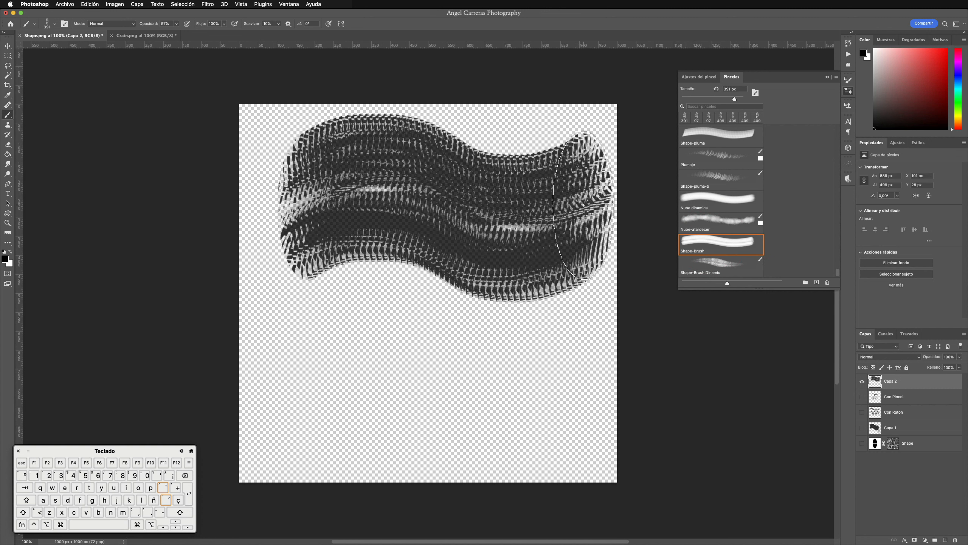
{"action": "left_click", "coordinate": [738, 270]}
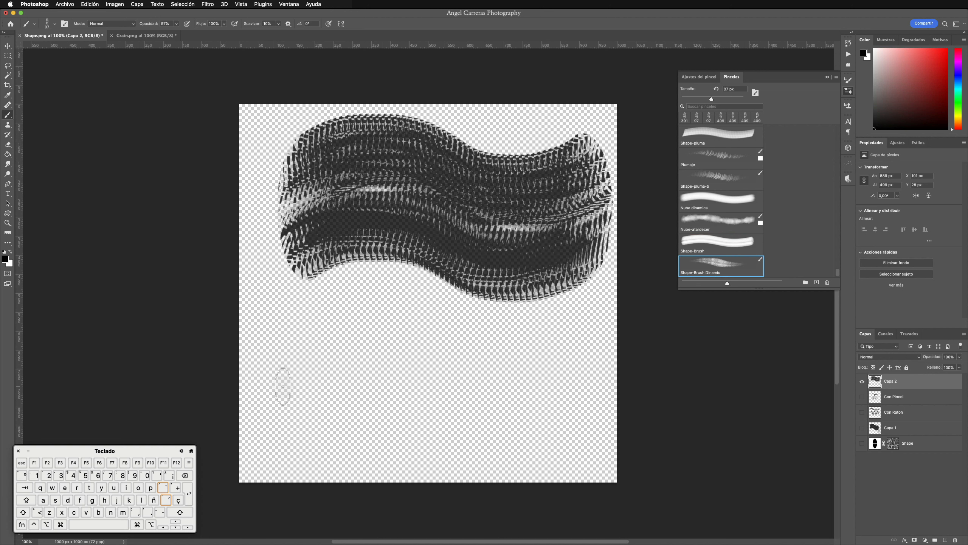
{"action": "mouse_move", "coordinate": [283, 386]}
{"action": "left_mouse_down"}
{"action": "mouse_move", "coordinate": [317, 387]}
{"action": "mouse_move", "coordinate": [312, 368]}
{"action": "mouse_move", "coordinate": [346, 347]}
{"action": "mouse_move", "coordinate": [395, 347]}
{"action": "mouse_move", "coordinate": [434, 386]}
{"action": "mouse_move", "coordinate": [470, 398]}
{"action": "mouse_move", "coordinate": [534, 396]}
{"action": "mouse_move", "coordinate": [580, 356]}
{"action": "left_mouse_up"}
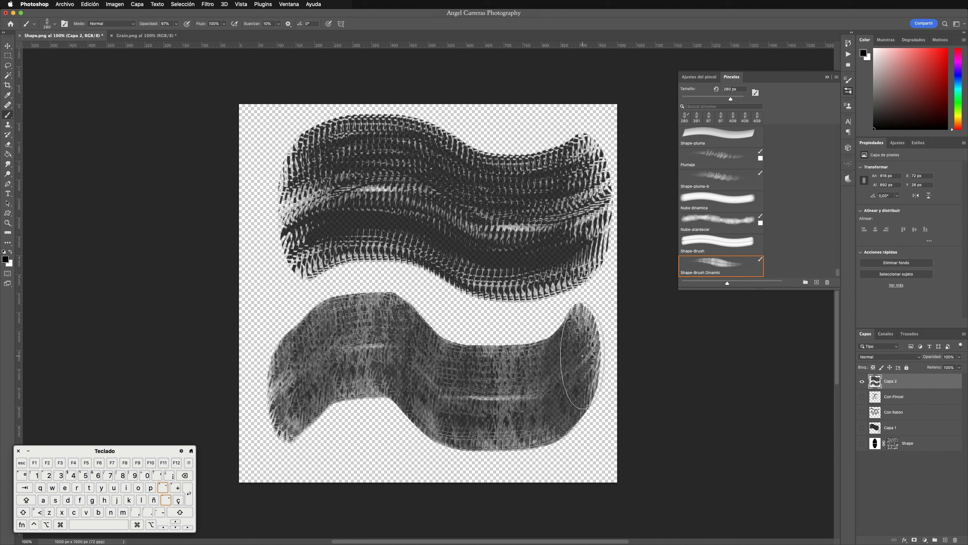
{"action": "key", "text": "super+z"}
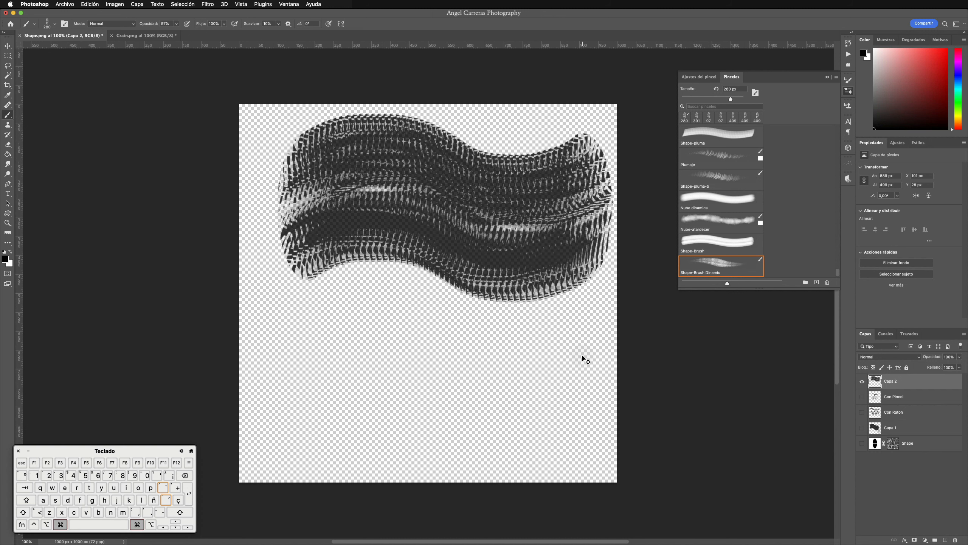
{"action": "key", "text": "super+z"}
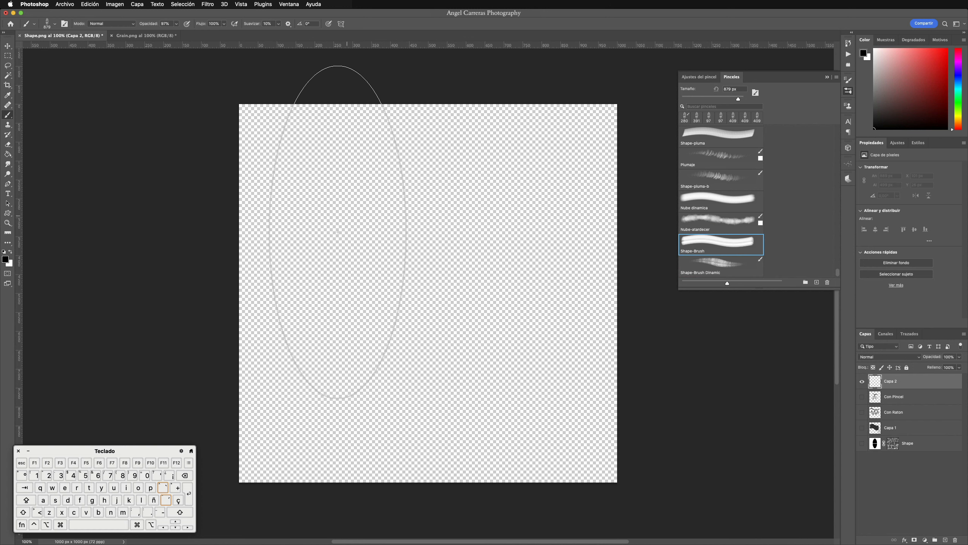
Step: With Shape-Brush at 352 px, stamp the tip once on the canvas's upper left and paint a wavy stroke beside it
{"action": "left_click_drag", "start_coordinate": [329, 252], "coordinate": [226, 255]}
{"action": "left_click", "coordinate": [289, 192]}
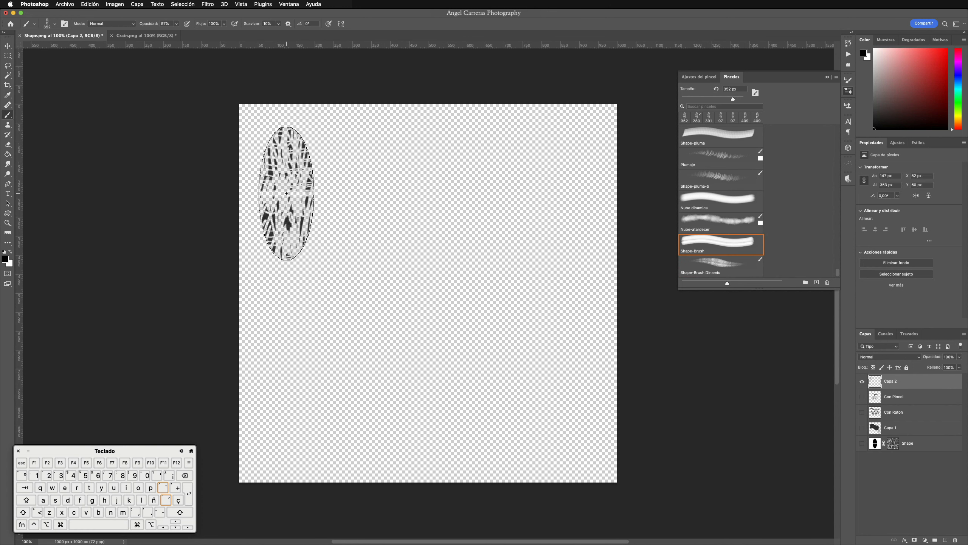
{"action": "mouse_move", "coordinate": [355, 196]}
{"action": "left_mouse_down"}
{"action": "mouse_move", "coordinate": [374, 187]}
{"action": "mouse_move", "coordinate": [421, 188]}
{"action": "mouse_move", "coordinate": [474, 223]}
{"action": "mouse_move", "coordinate": [506, 230]}
{"action": "mouse_move", "coordinate": [540, 220]}
{"action": "mouse_move", "coordinate": [570, 186]}
{"action": "left_mouse_up"}
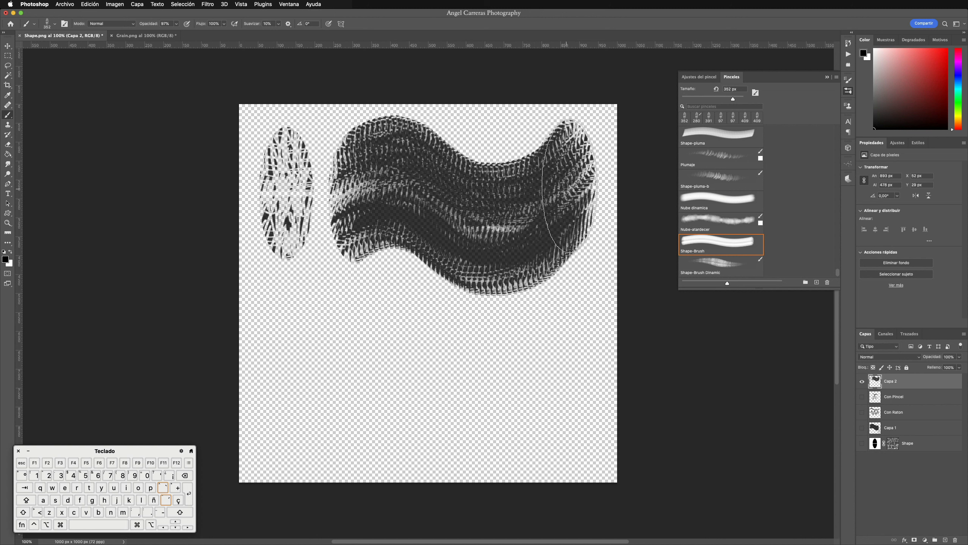
Step: With Shape-Brush Dinamic at 383 px and 100% opacity, stamp the tip once on the canvas's lower left and paint a wavy stroke beside it
{"action": "left_click", "coordinate": [731, 266]}
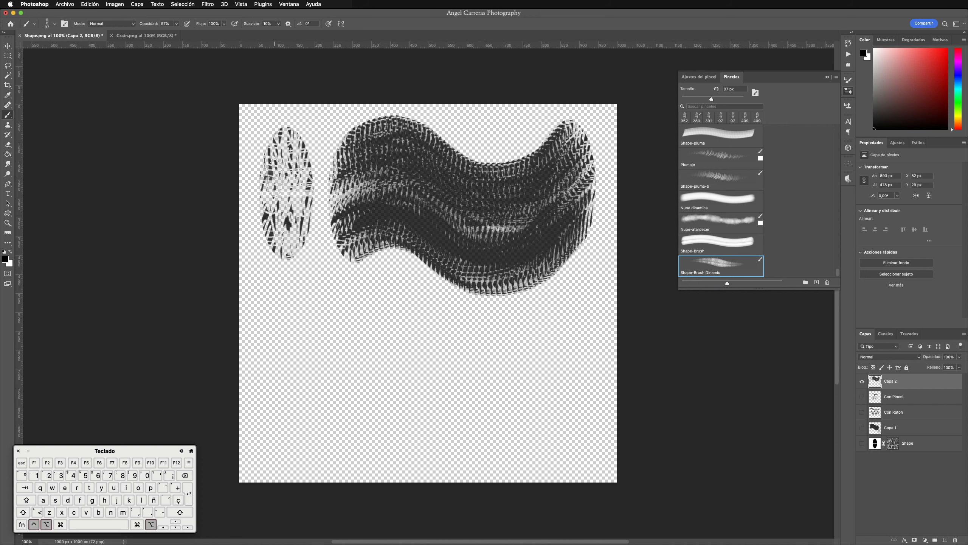
{"action": "left_click_drag", "start_coordinate": [284, 188], "coordinate": [317, 193]}
{"action": "left_click", "coordinate": [287, 195]}
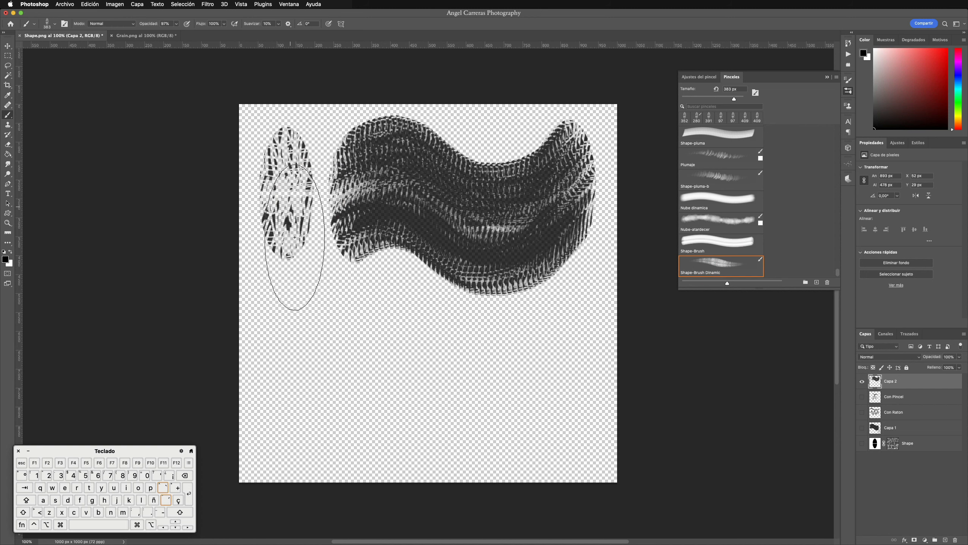
{"action": "key", "text": "0"}
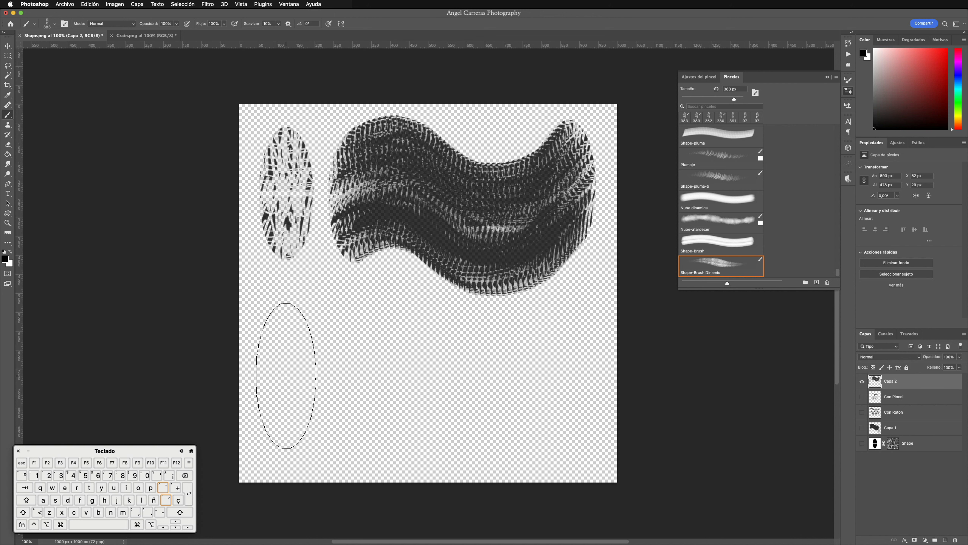
{"action": "left_click", "coordinate": [286, 375]}
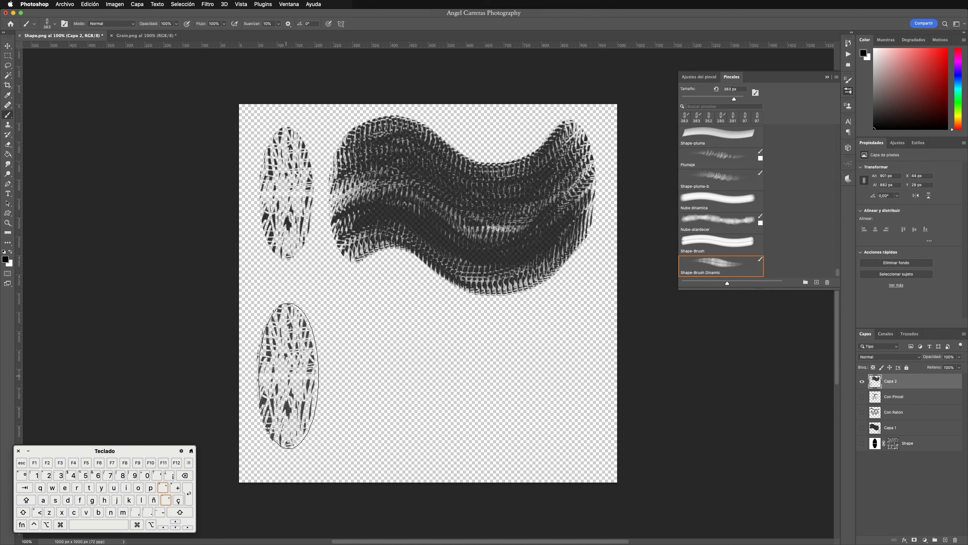
{"action": "left_click", "coordinate": [361, 380]}
{"action": "mouse_move", "coordinate": [361, 380]}
{"action": "left_mouse_down"}
{"action": "mouse_move", "coordinate": [394, 359]}
{"action": "mouse_move", "coordinate": [441, 392]}
{"action": "mouse_move", "coordinate": [534, 398]}
{"action": "mouse_move", "coordinate": [570, 356]}
{"action": "mouse_move", "coordinate": [563, 347]}
{"action": "left_mouse_up"}
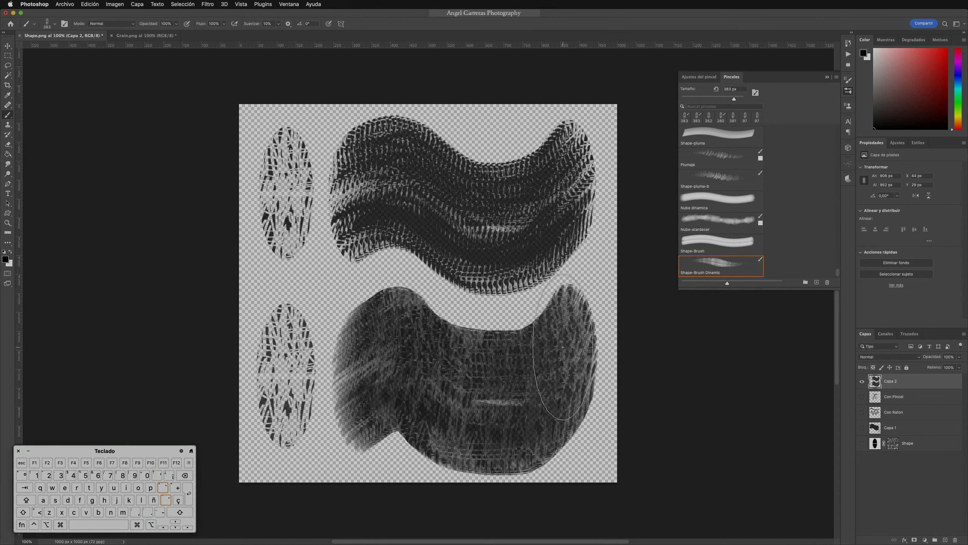